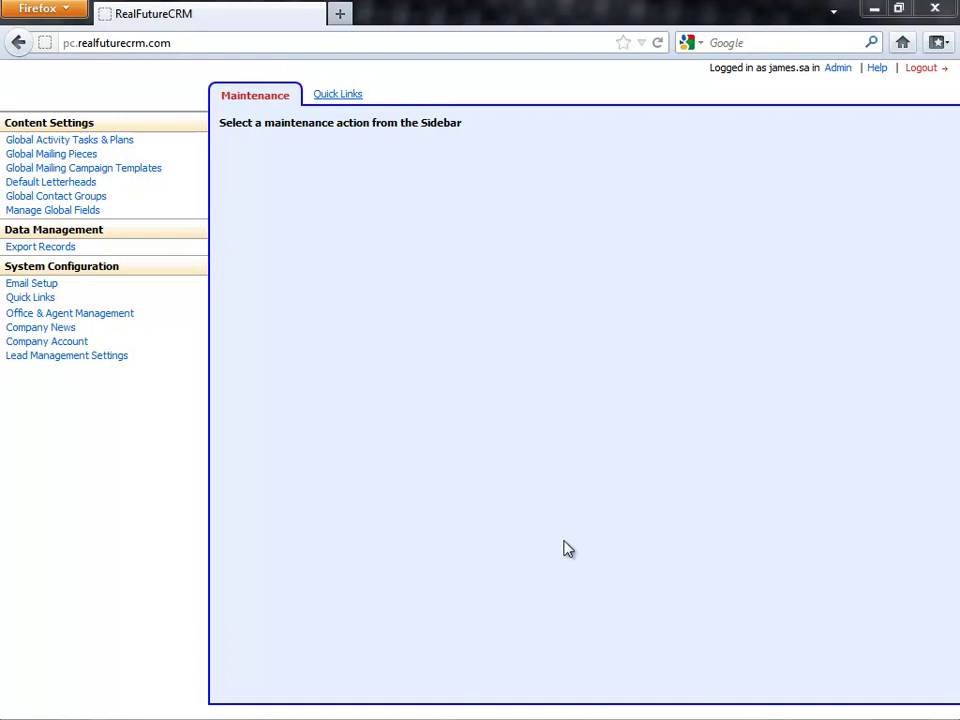
- Open the Office & Agent Management page from the System Configuration sidebar
click(58, 318)
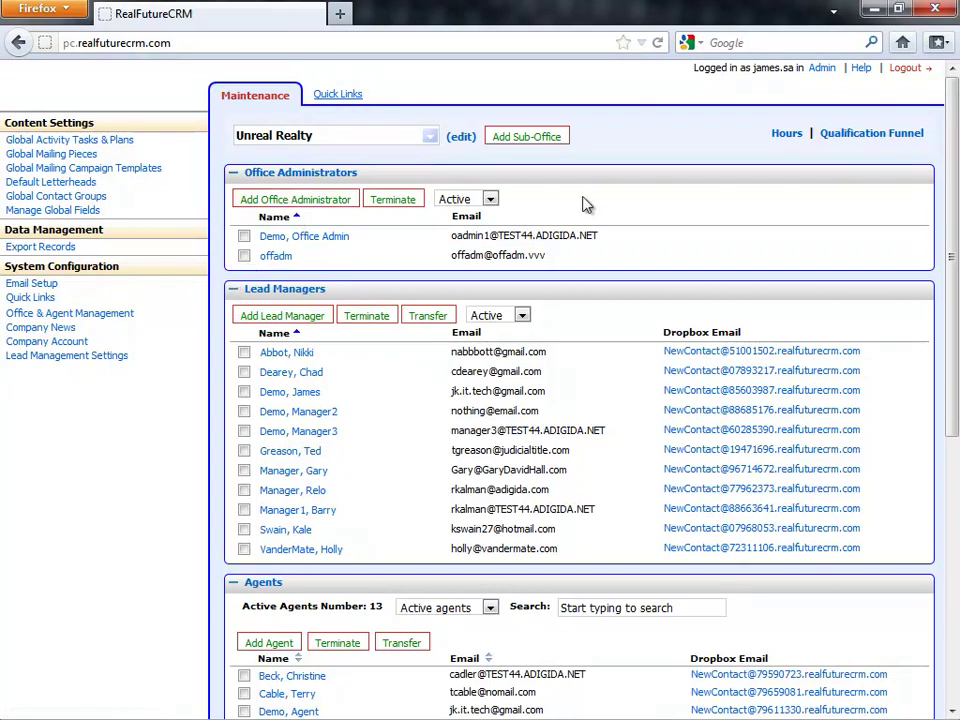
- Scroll through the office page and switch the office view to East Branch Office
scroll(624, 226, down, 2)
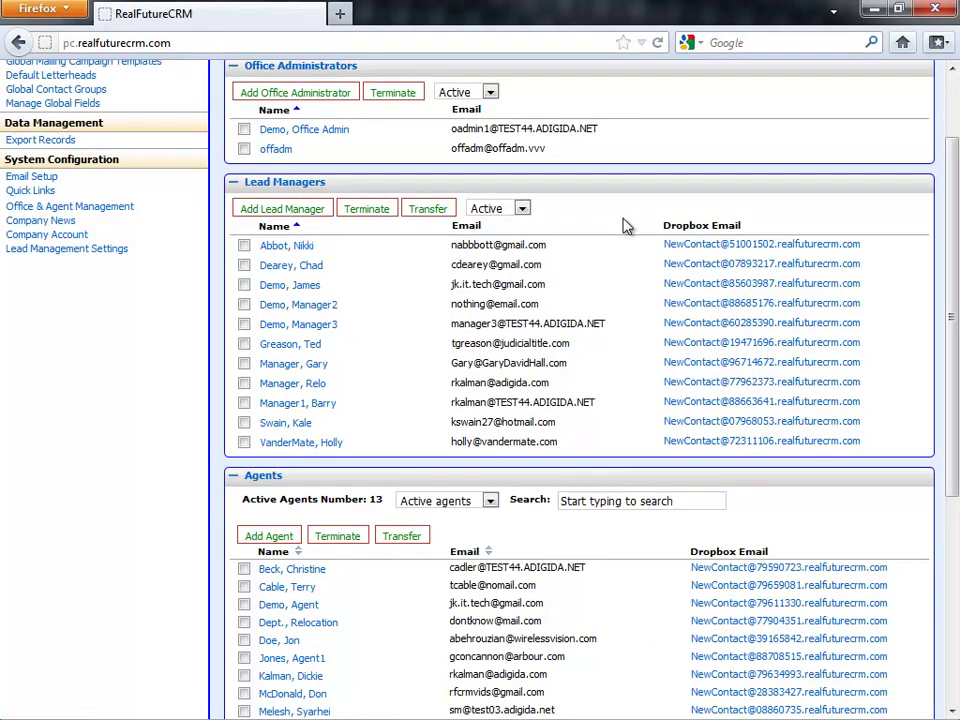
scroll(624, 226, down, 7)
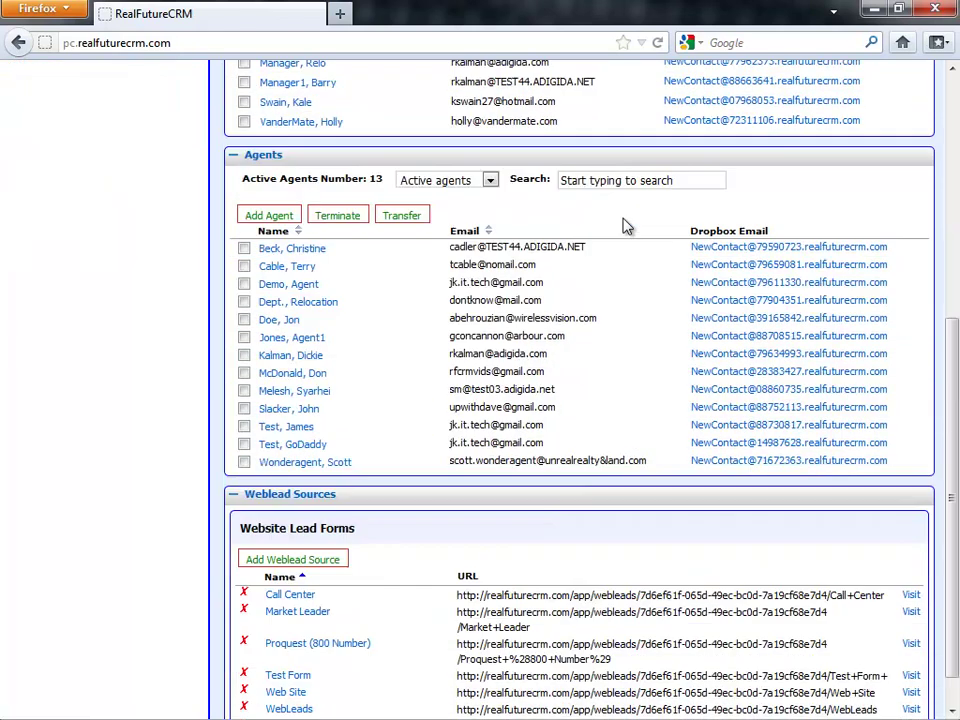
scroll(624, 226, up, 9)
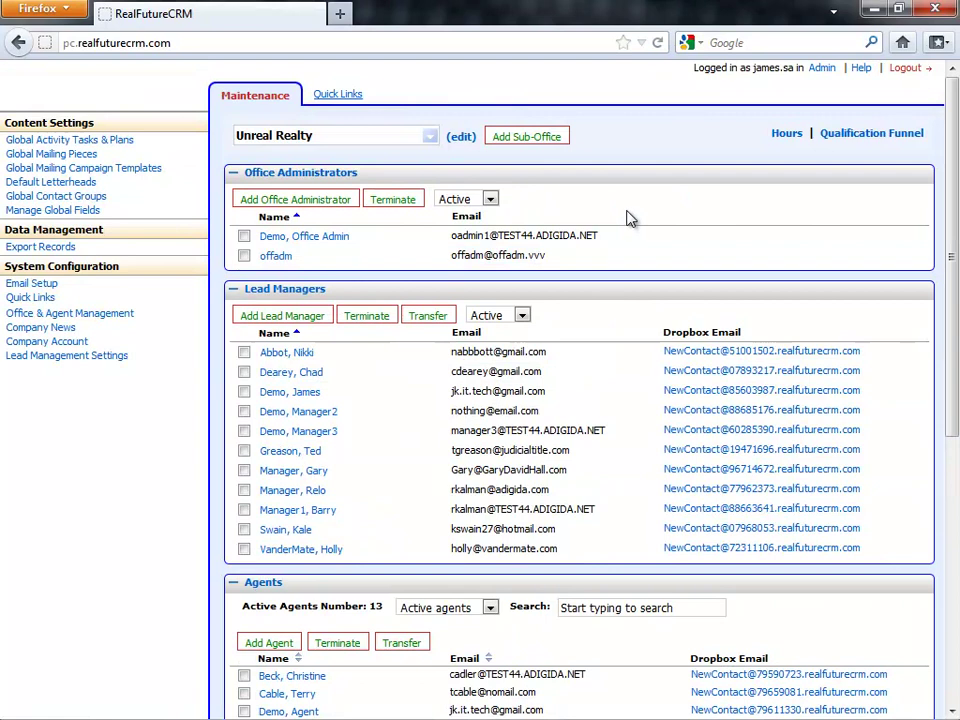
click(430, 135)
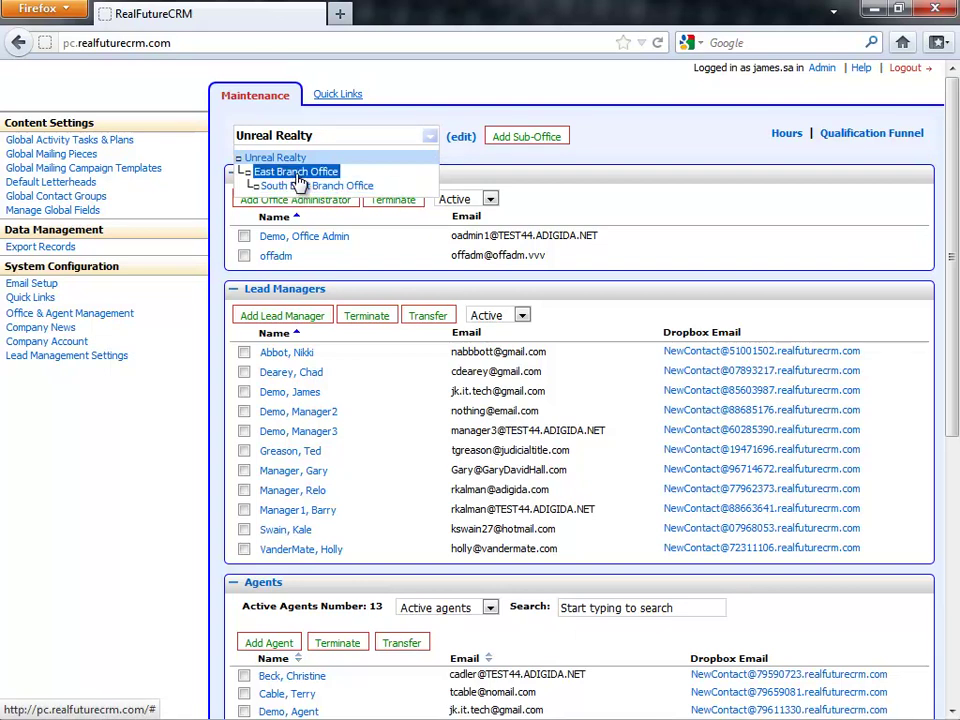
click(299, 174)
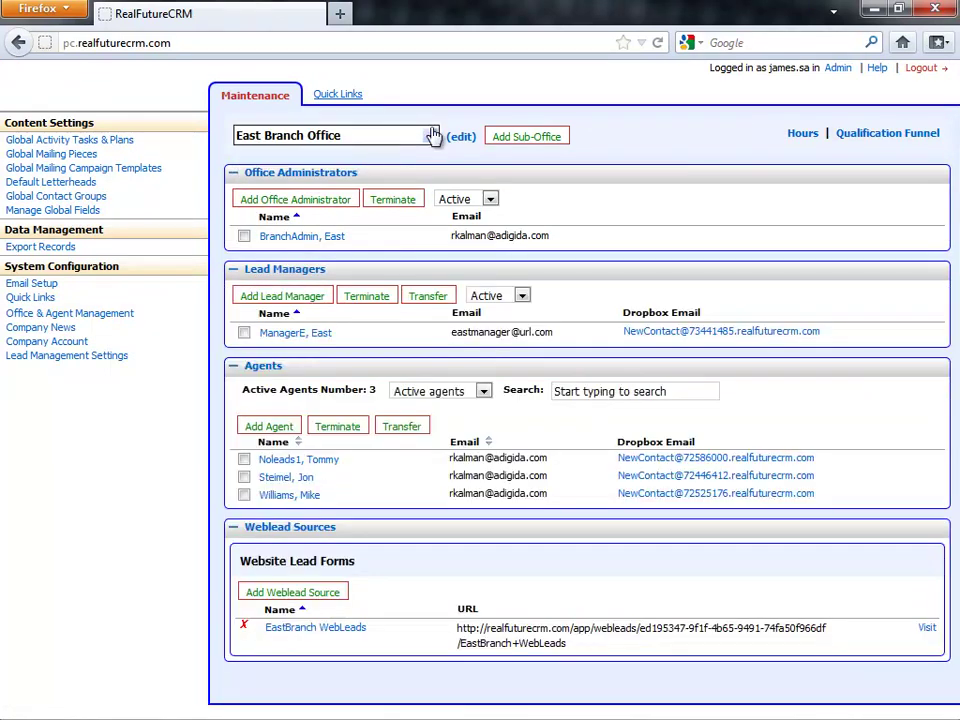
- Switch back to Unreal Realty and open its office details for editing
click(431, 137)
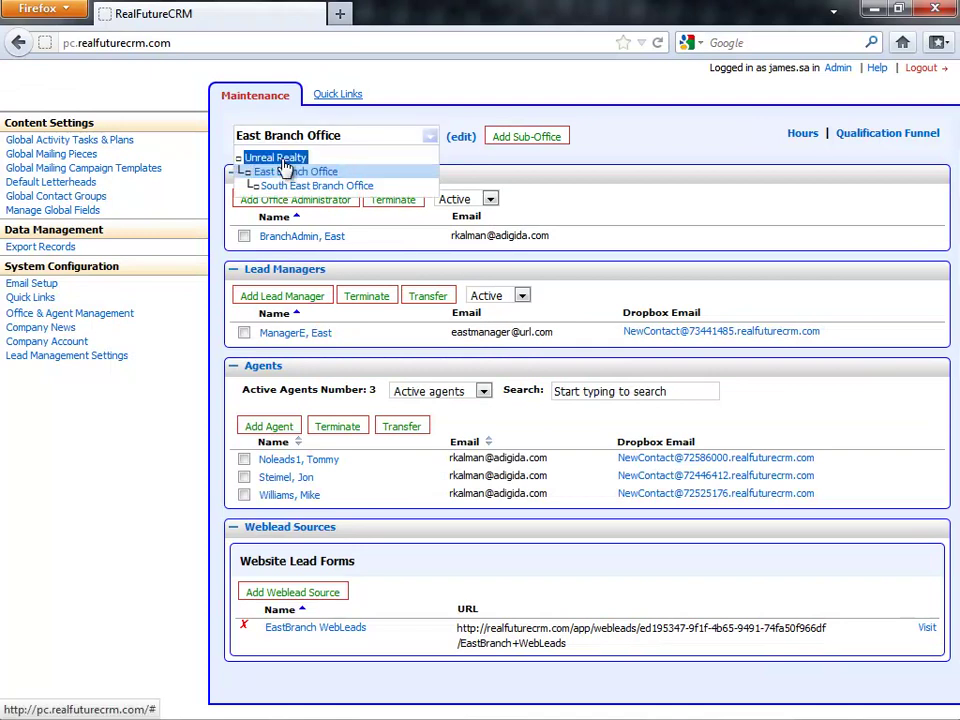
click(300, 158)
click(461, 137)
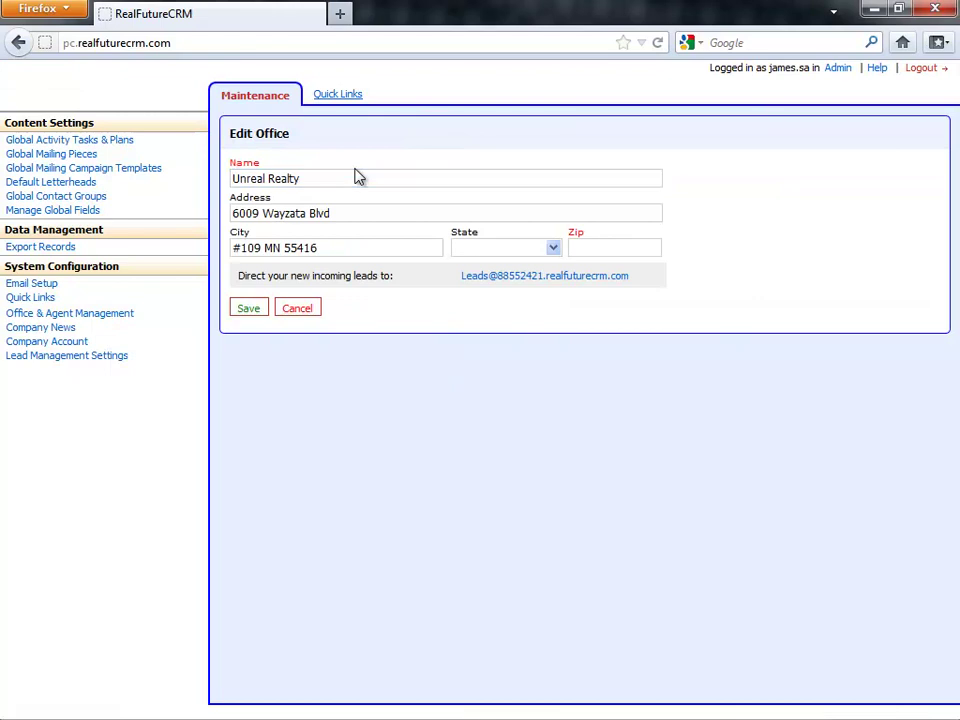
- Select the incoming leads email in the Unreal Realty form, then cancel without saving
click(355, 175)
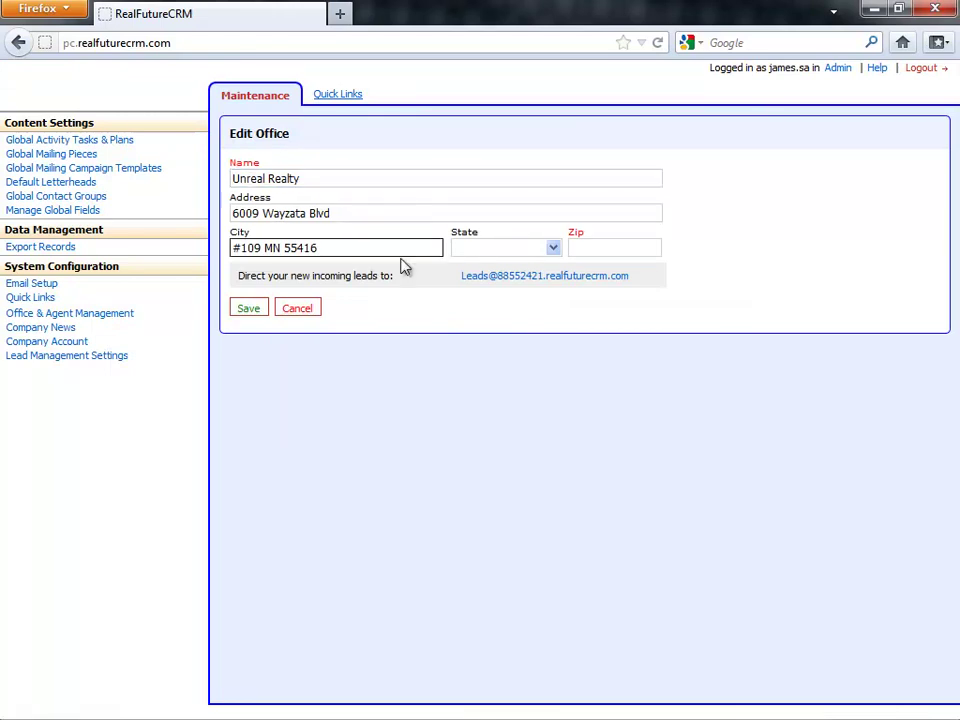
drag(643, 274, 467, 291)
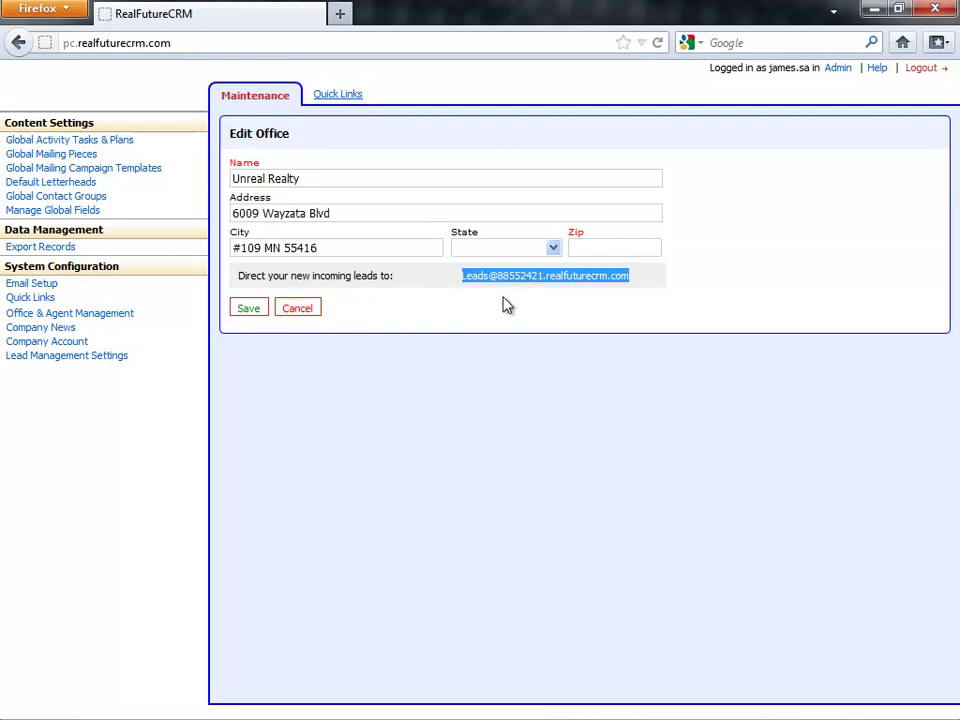
click(300, 309)
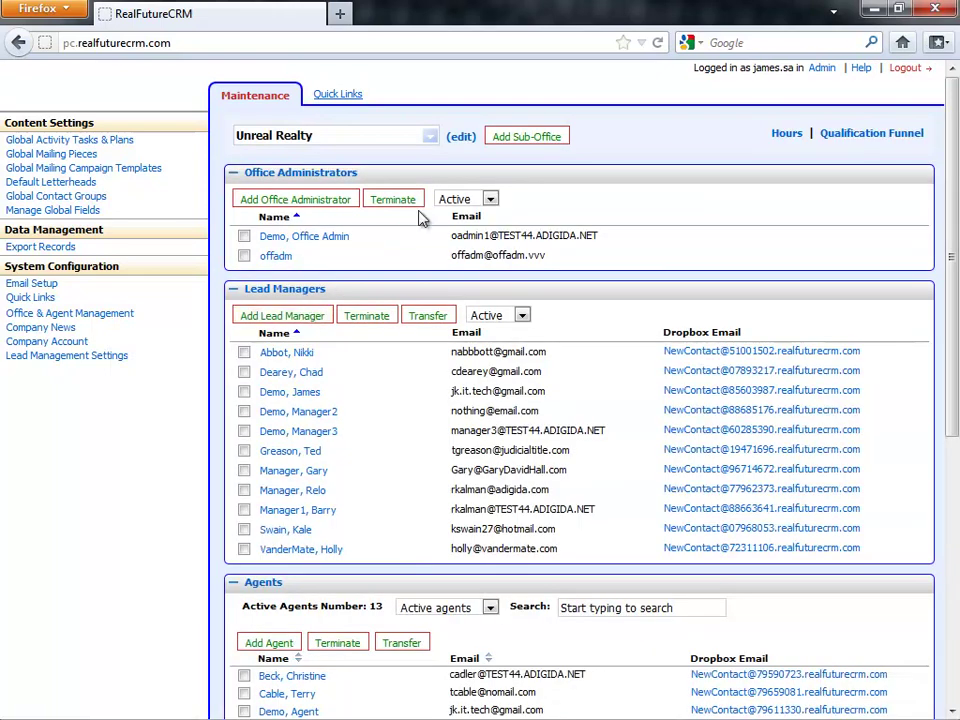
click(520, 143)
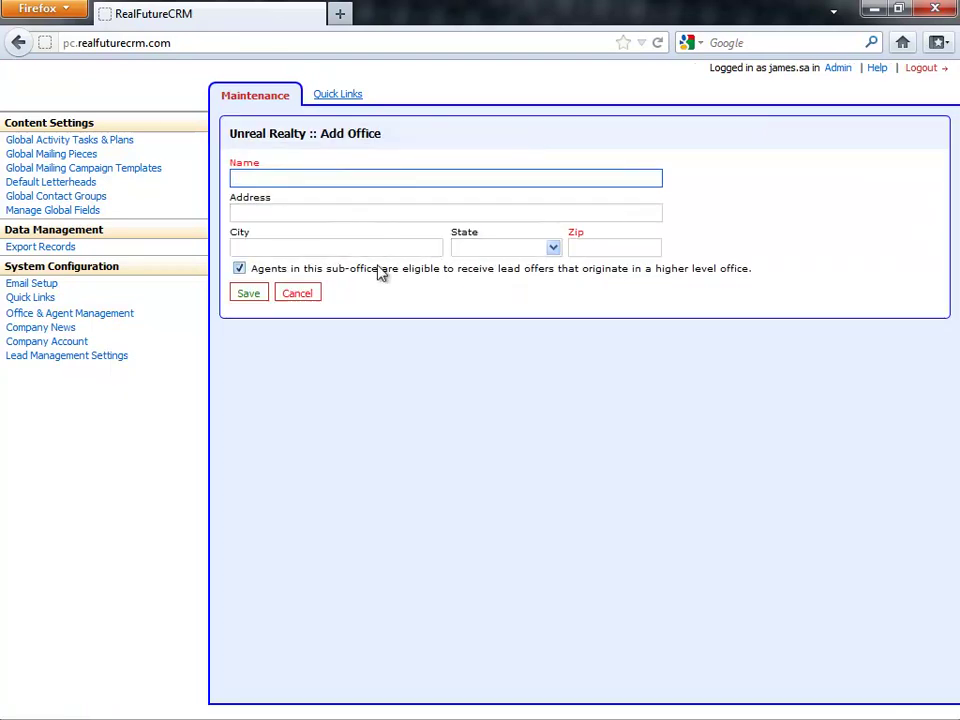
click(254, 294)
click(299, 293)
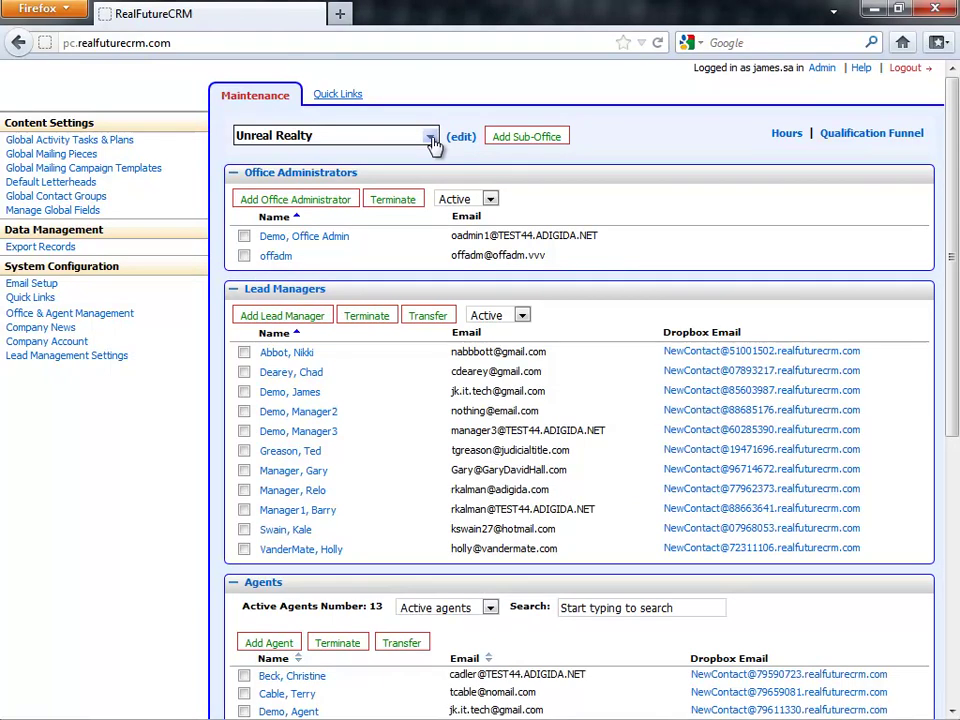
- Split Monday–Friday into separate days and save Friday's lead hours ending at 2:00 PM
click(786, 135)
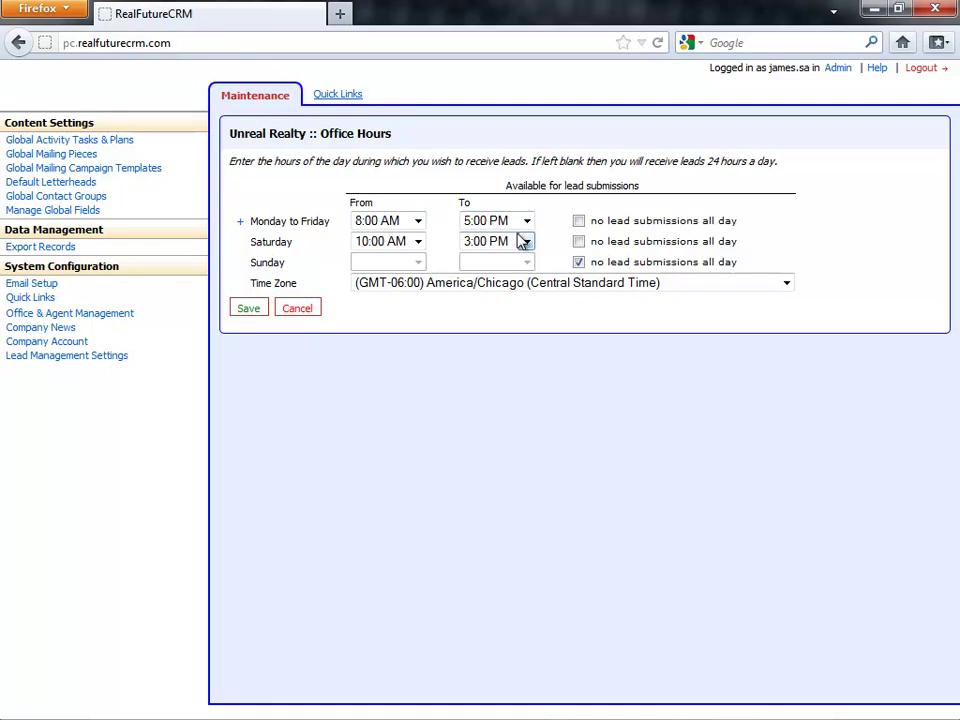
click(519, 284)
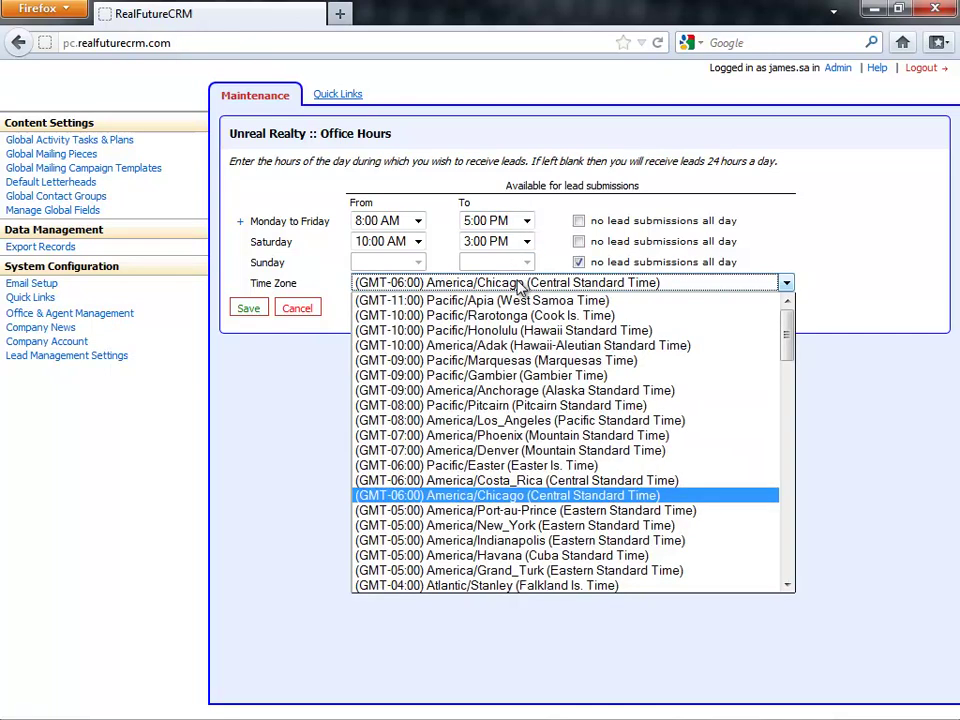
click(322, 210)
click(240, 221)
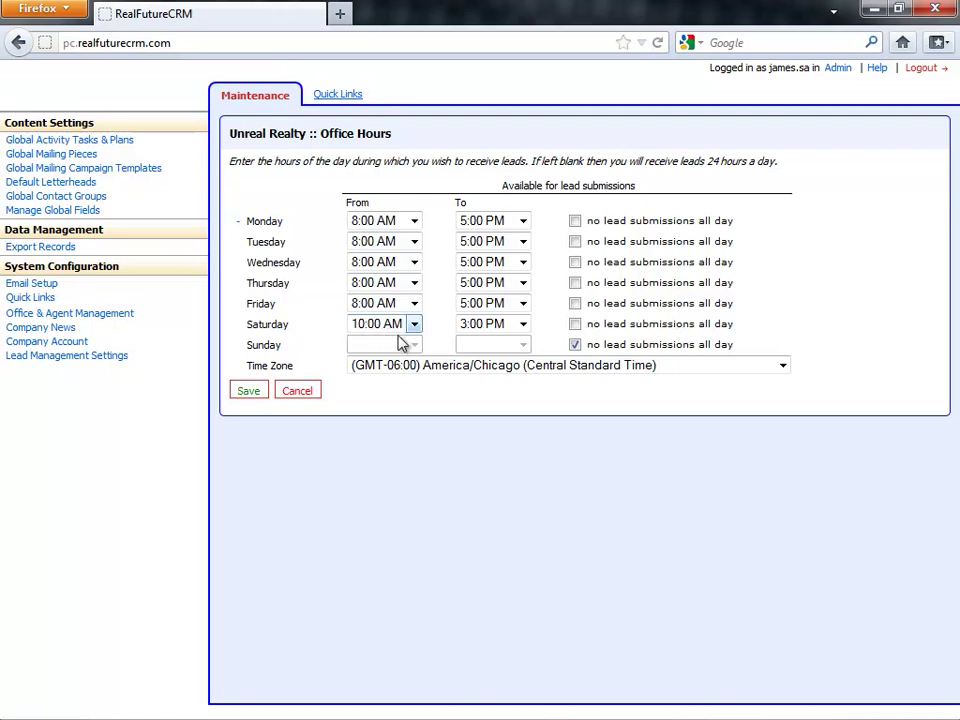
click(484, 304)
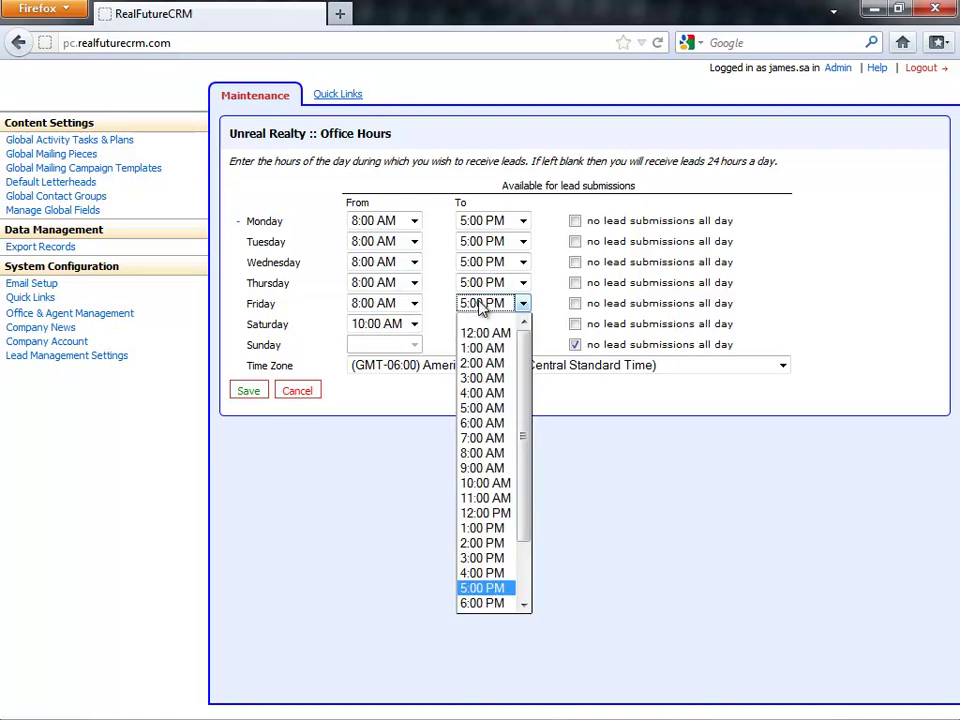
click(516, 546)
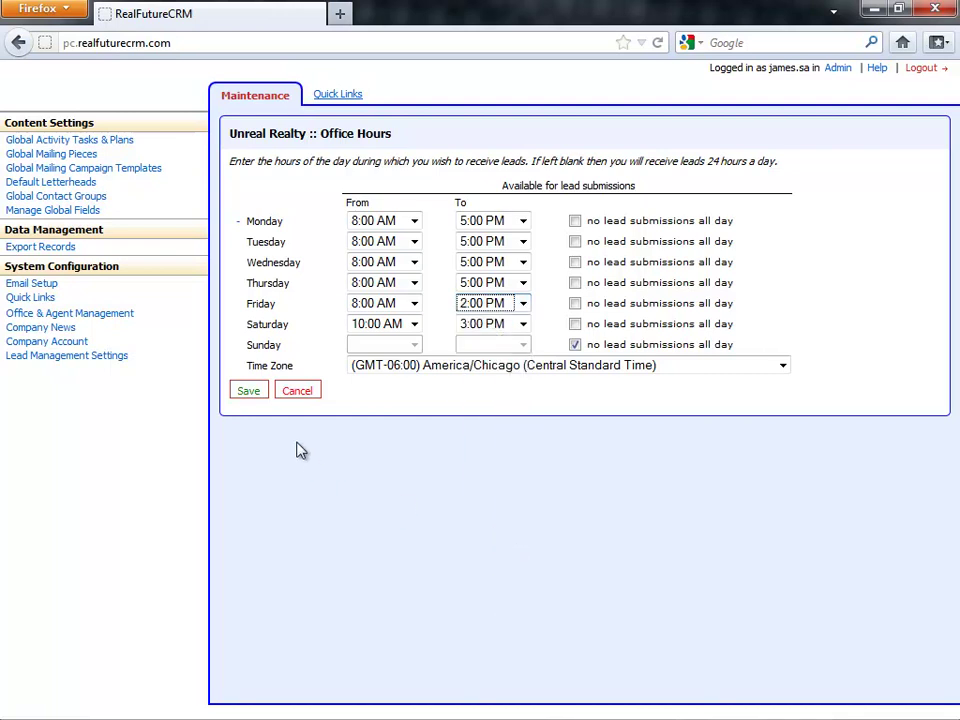
click(263, 392)
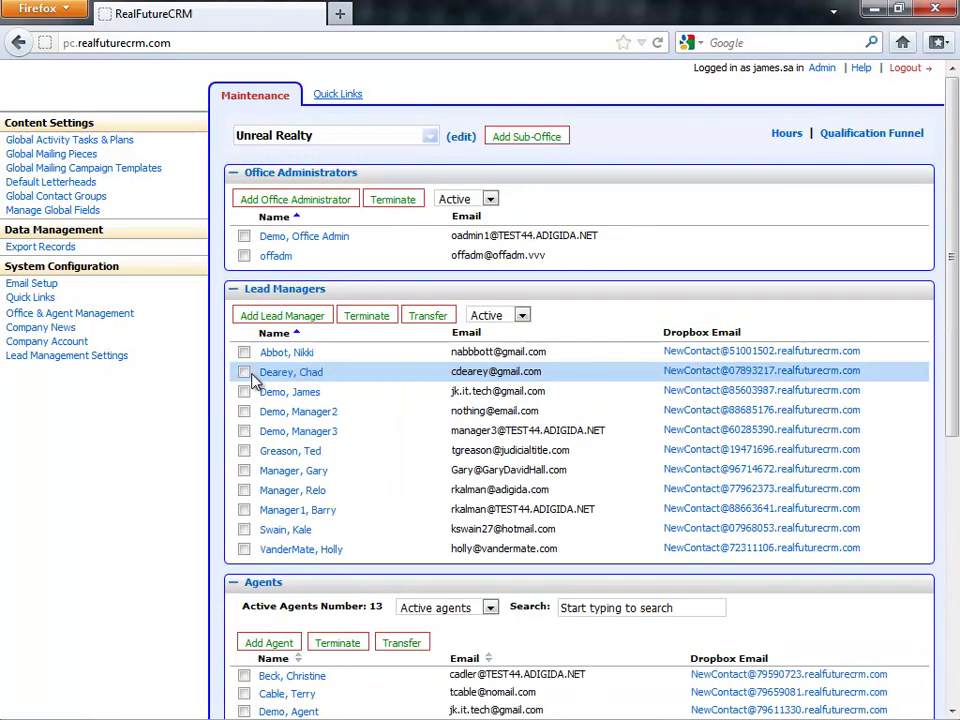
- Open Unreal Realty's Qualification Funnel configuration
click(845, 137)
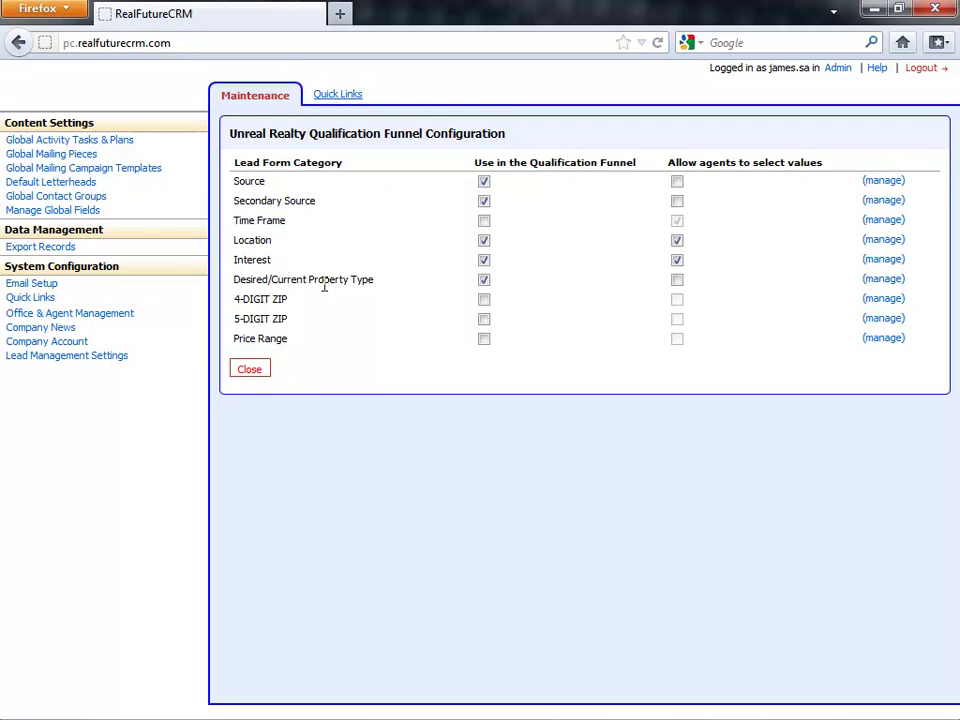
- In Source assignments, enable HotPads for all agents, all sources for one agent, Client Referral for two others
click(880, 181)
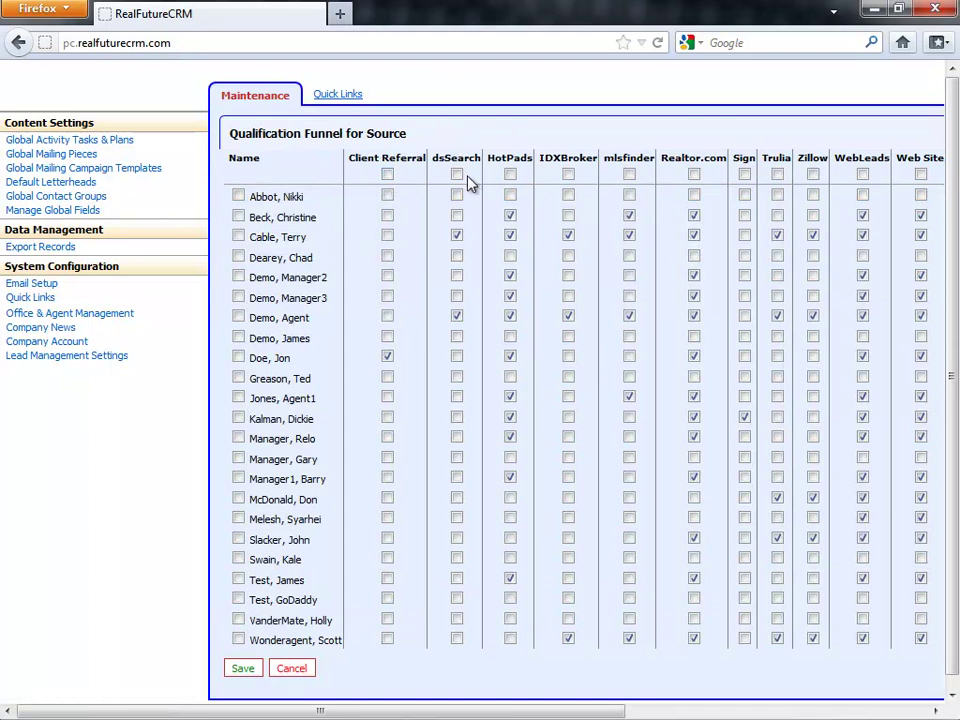
click(510, 175)
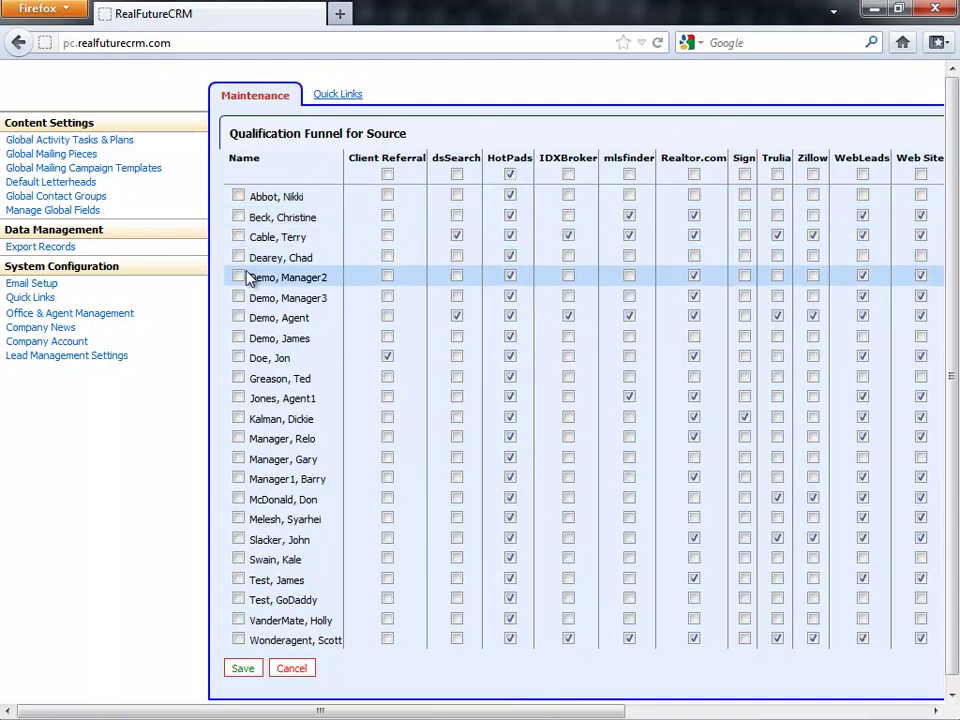
click(239, 338)
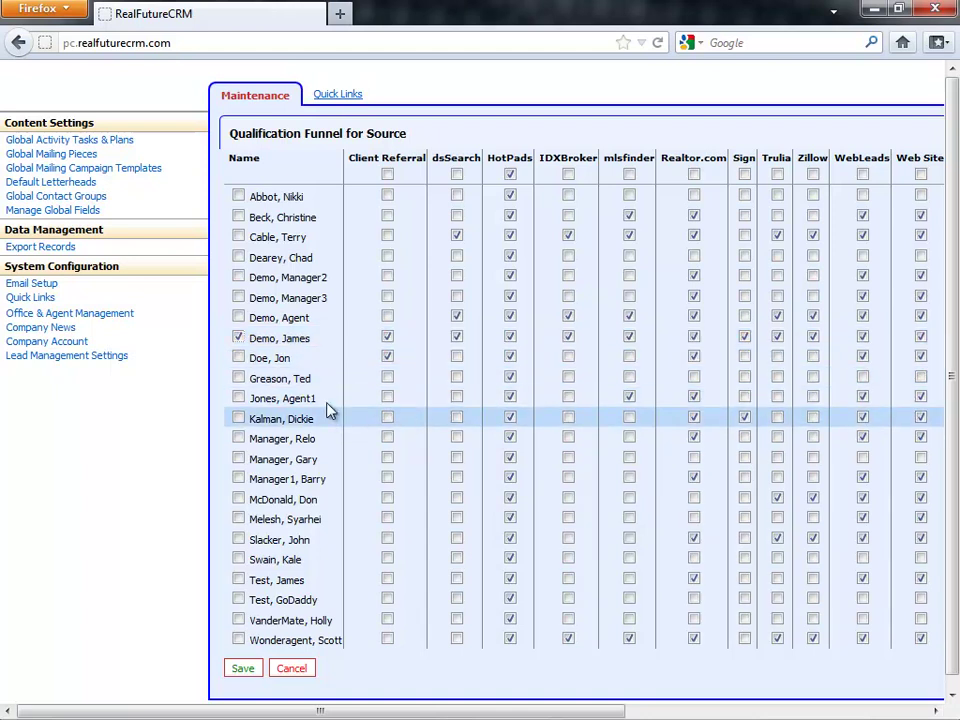
click(386, 377)
click(387, 398)
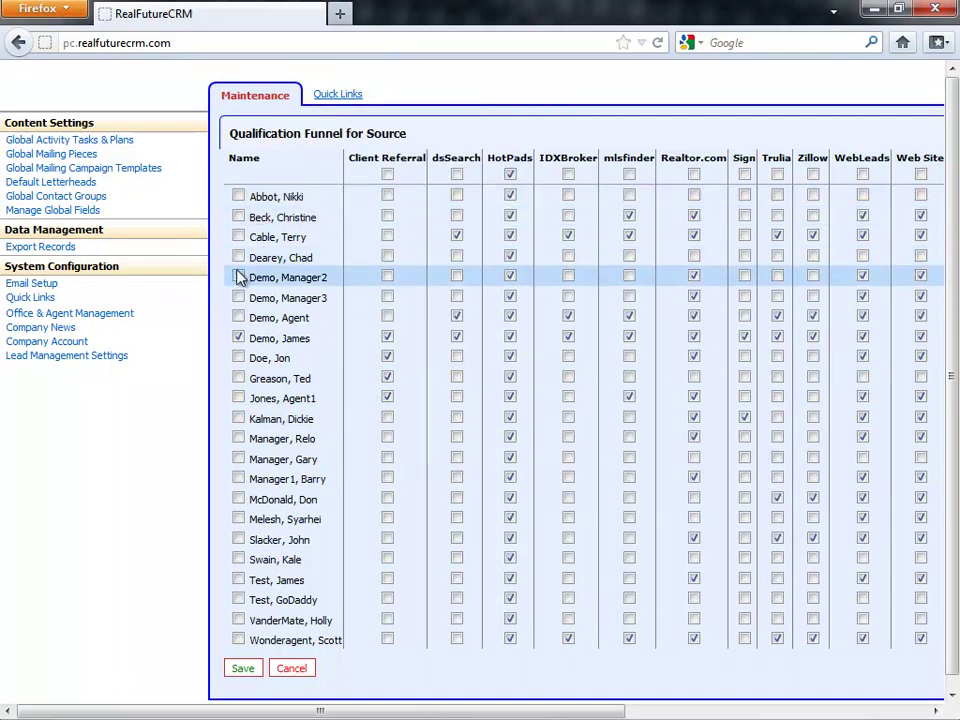
click(239, 459)
click(239, 459)
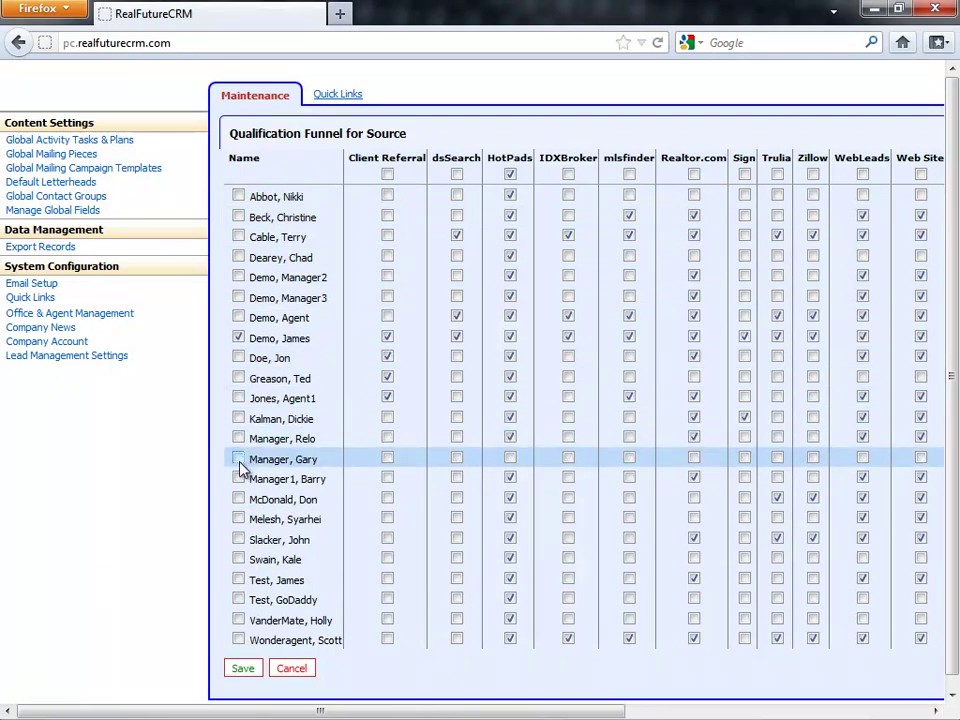
click(242, 669)
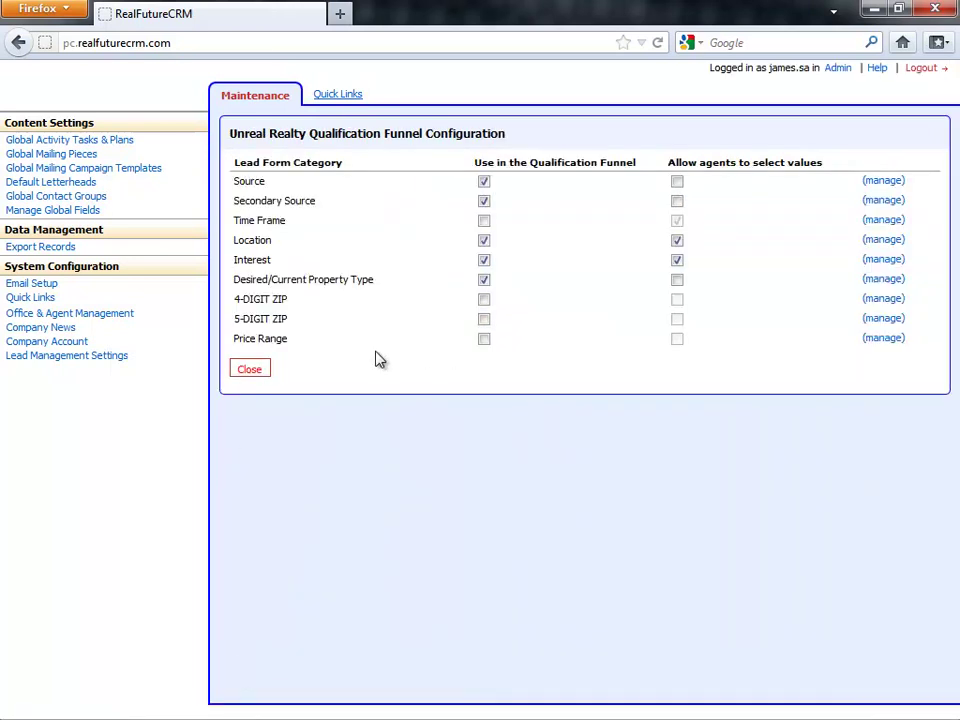
- Leave the funnel configuration and scroll down to the Lead Managers and Agents lists
click(248, 371)
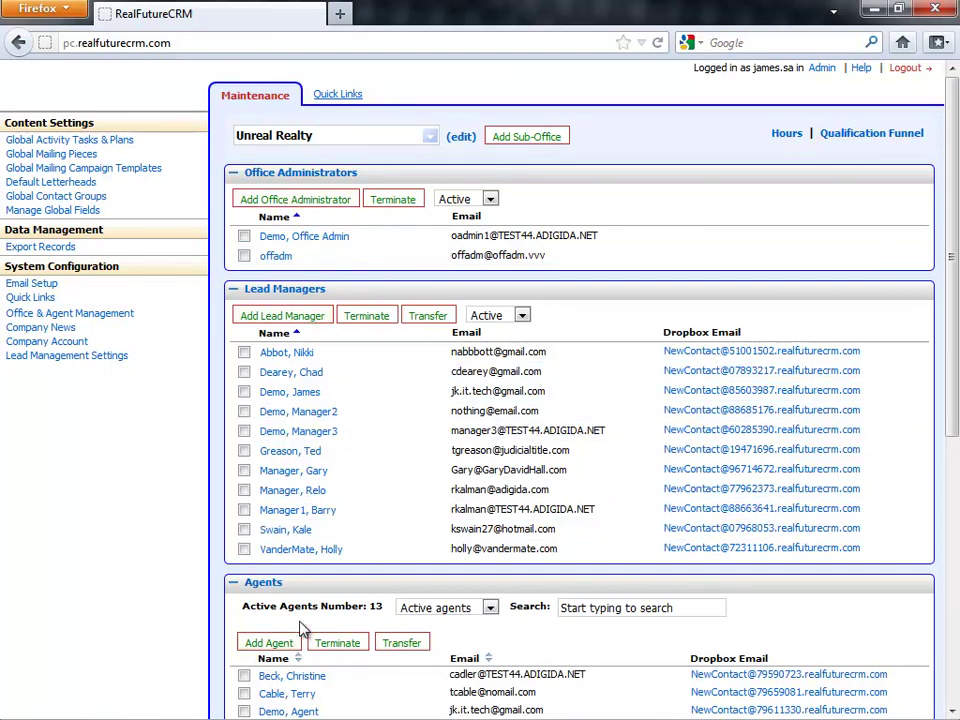
scroll(303, 620, down, 4)
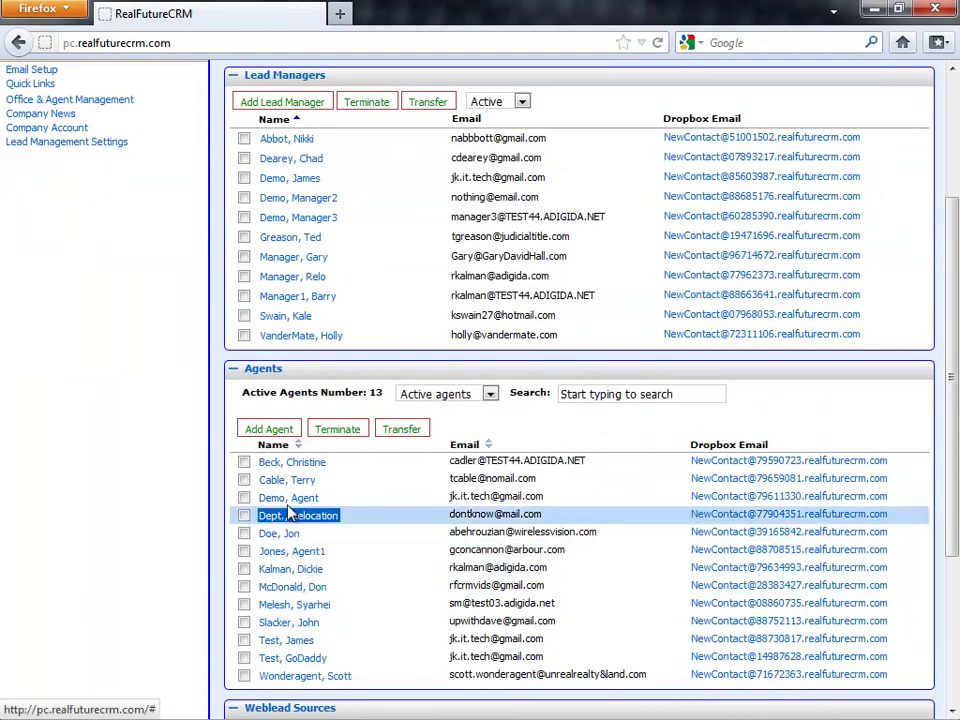
- Add a new agent with name, phone, e-mail, login and a confirmed password, and save
click(269, 429)
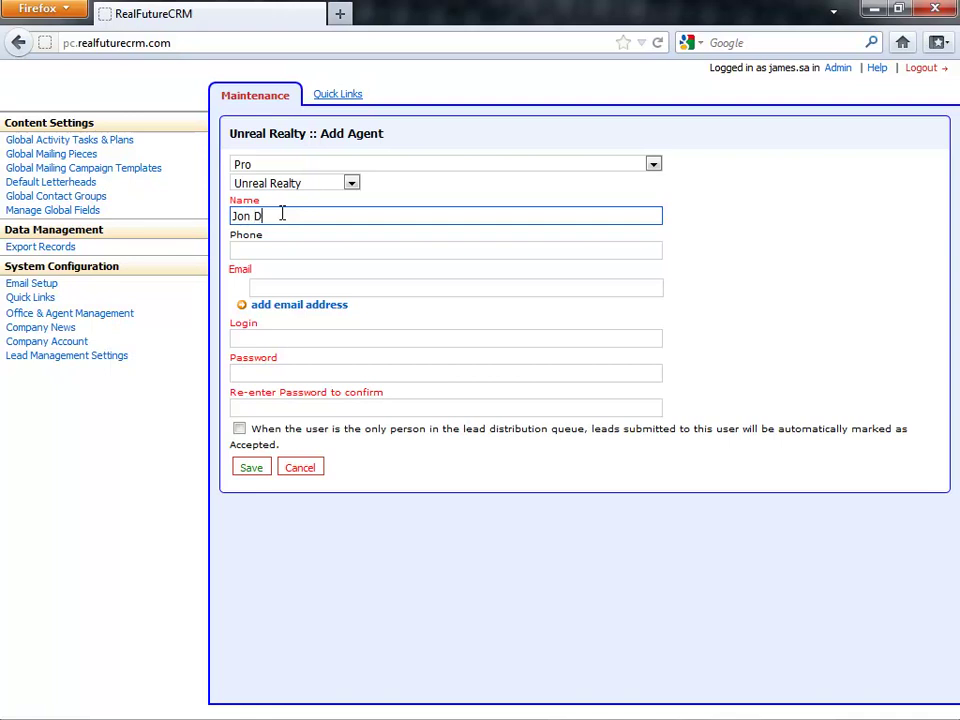
click(281, 251)
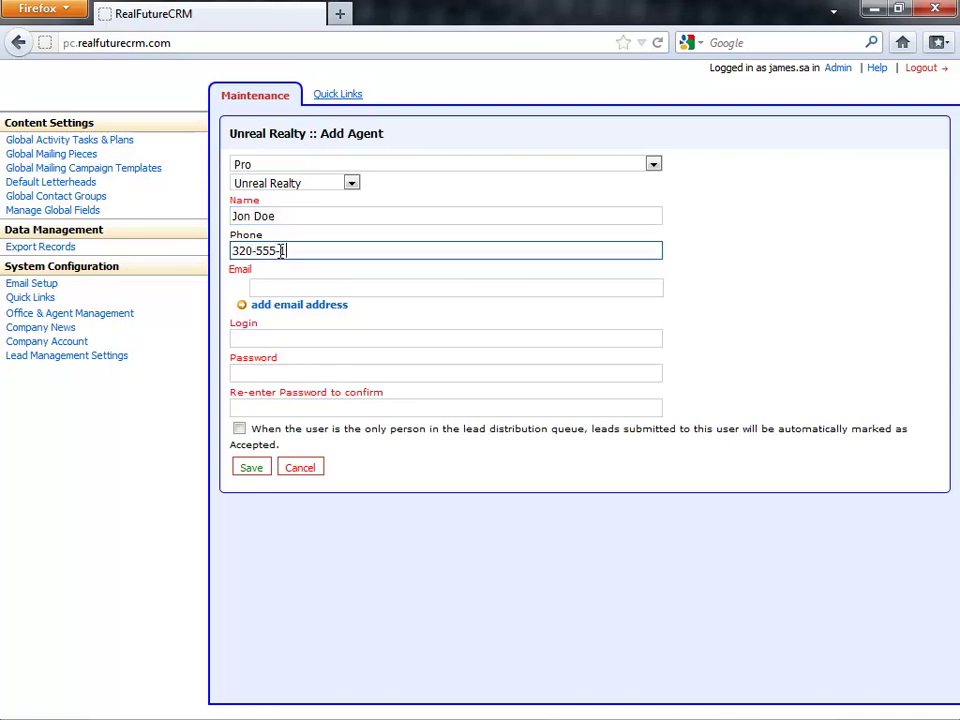
click(422, 289)
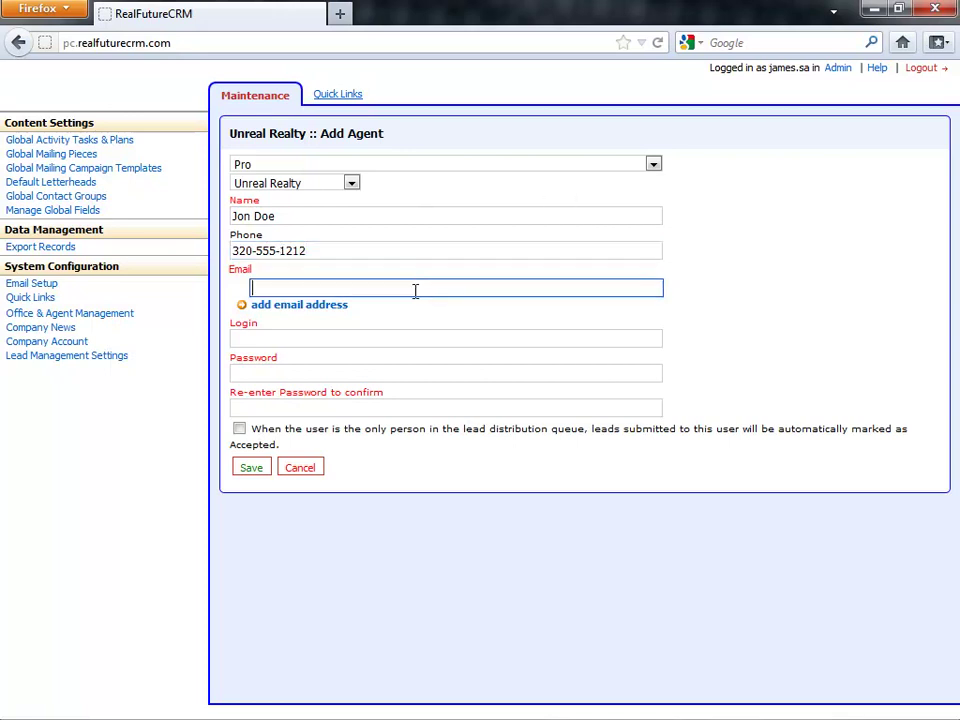
text(jon@doe.com)
click(408, 337)
key(Tab)
text(123)
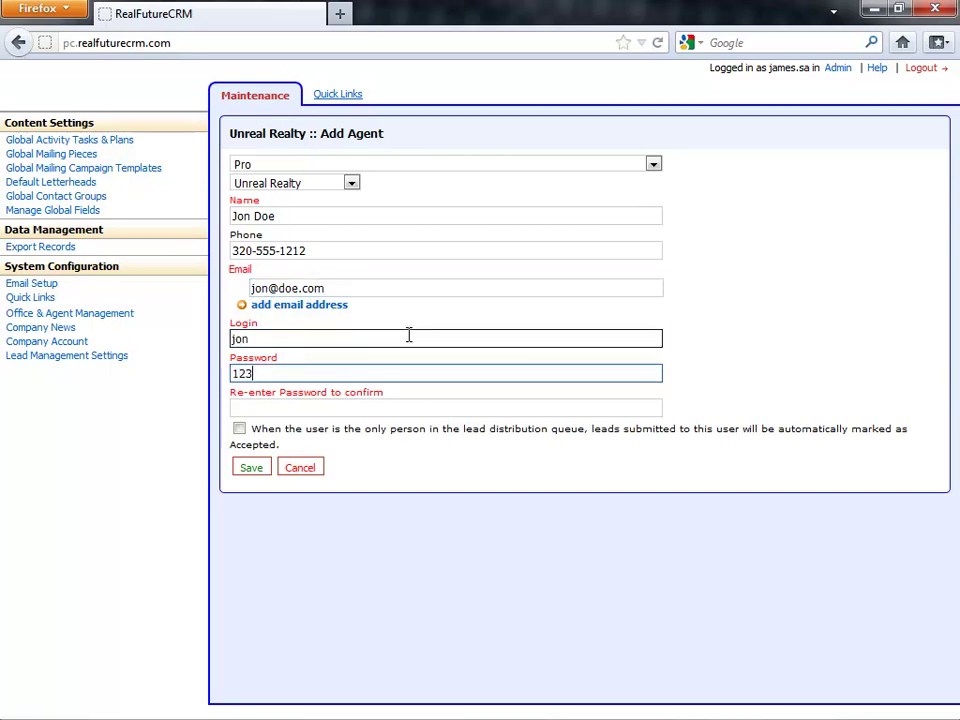
key(Tab)
text(123)
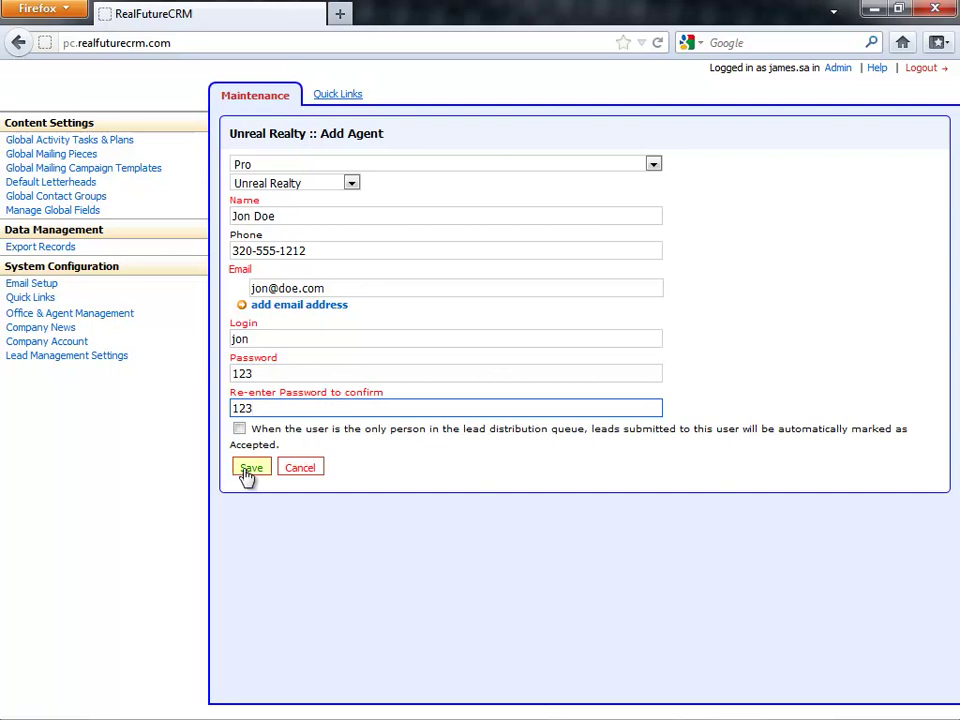
click(249, 470)
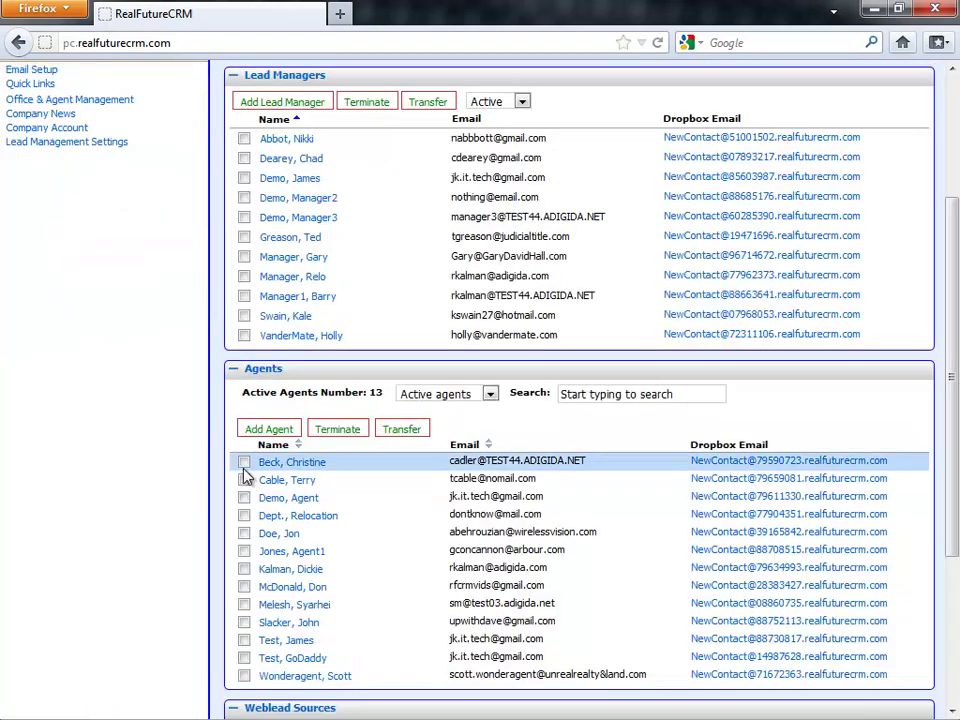
- Terminate the newly added agent
drag(307, 462, 259, 463)
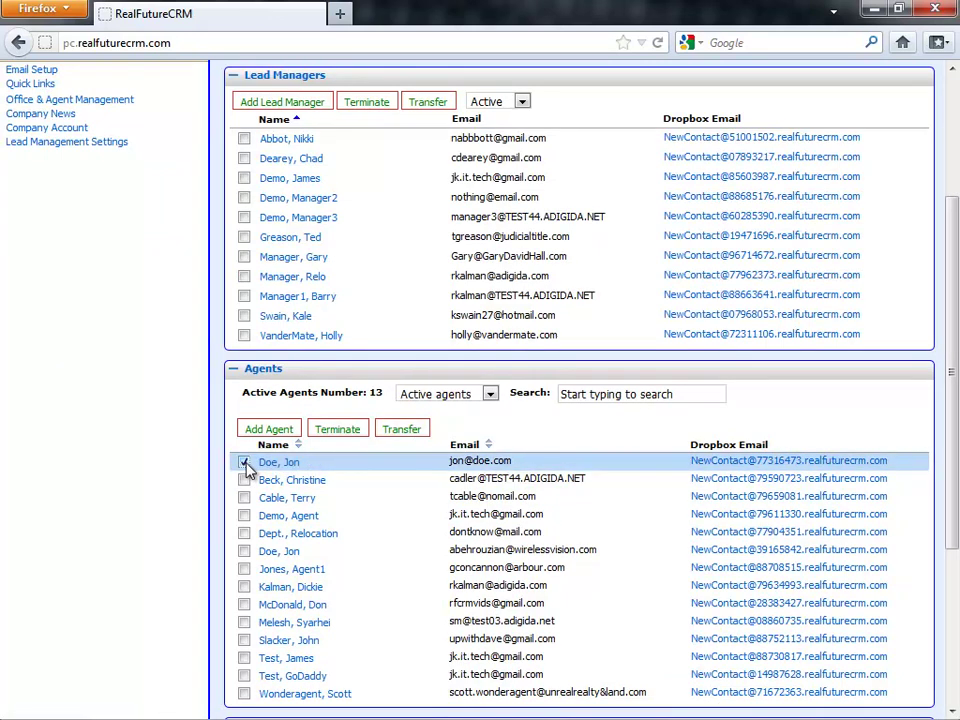
click(245, 464)
click(336, 432)
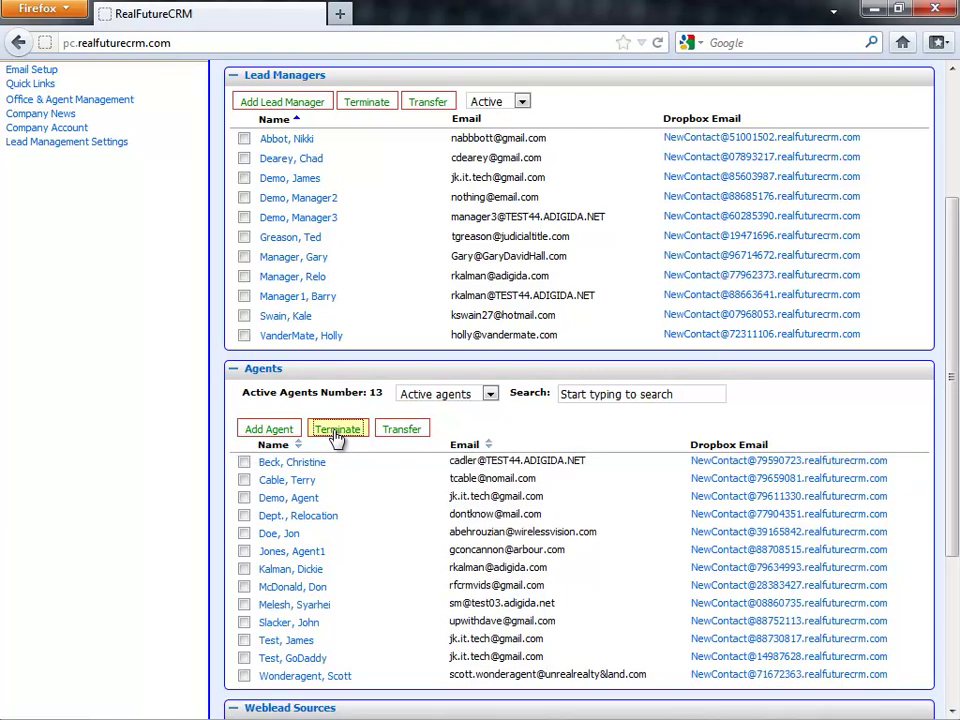
- Filter the agent list to Inactive agents, then start a new weblead source
click(424, 396)
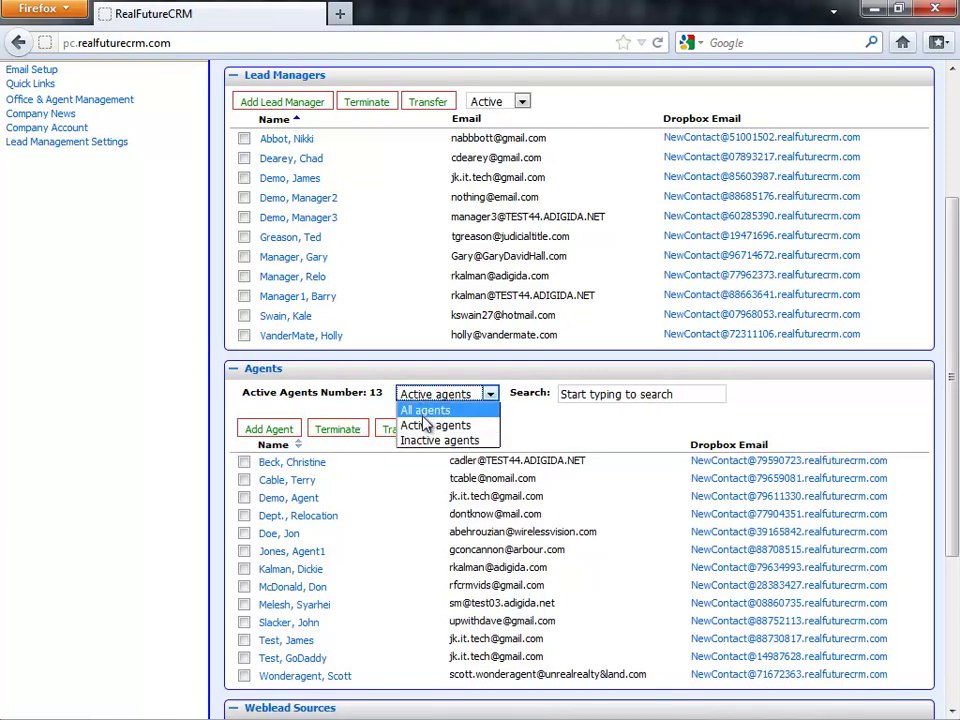
click(424, 411)
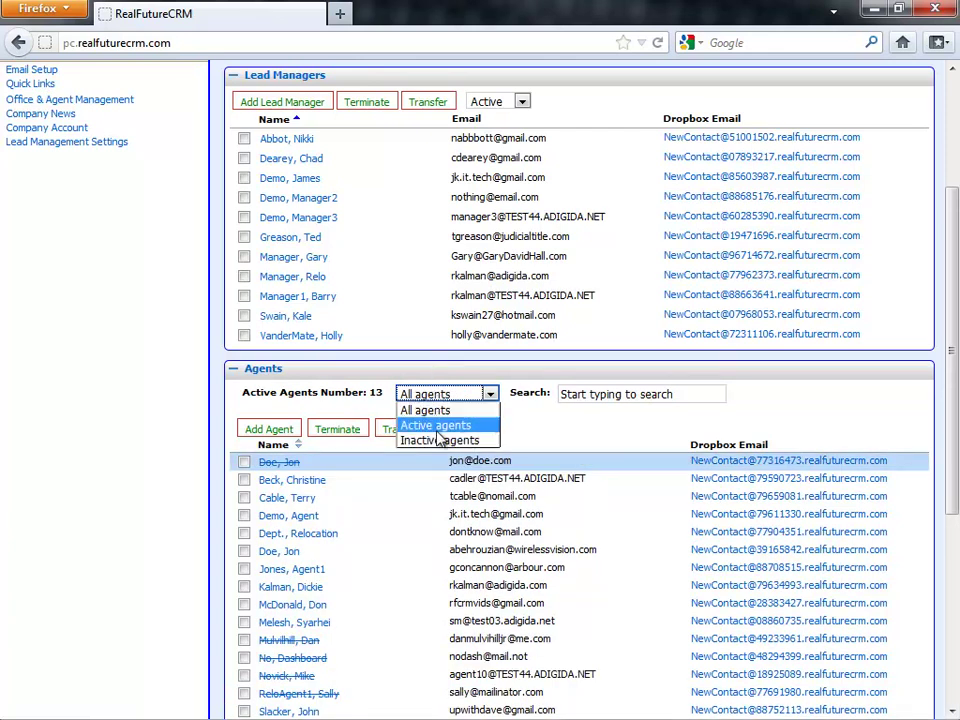
click(440, 441)
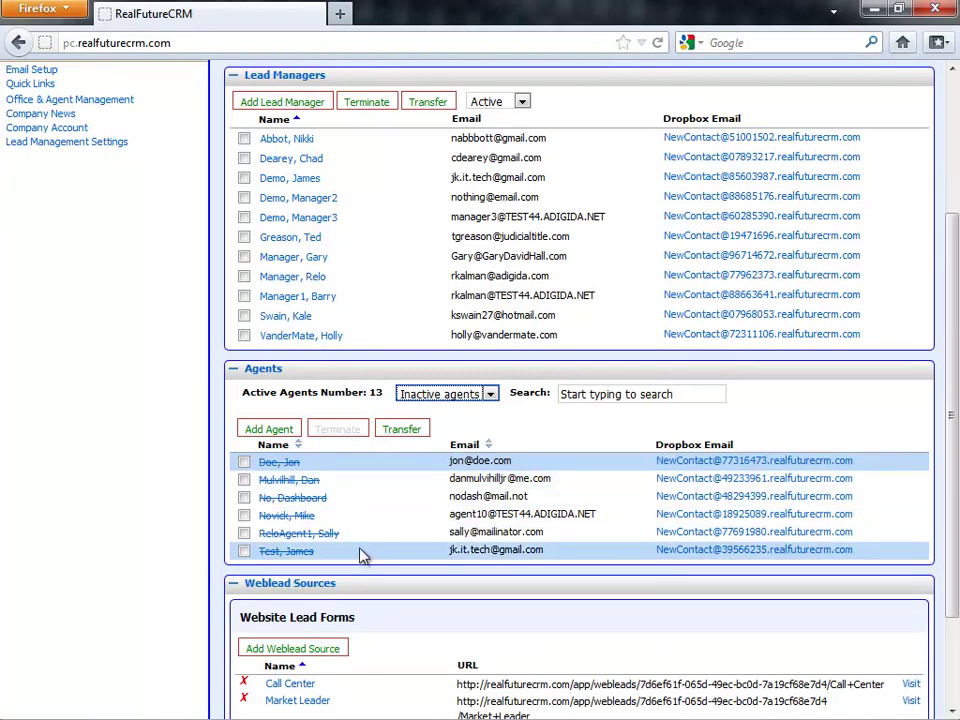
scroll(362, 555, down, 3)
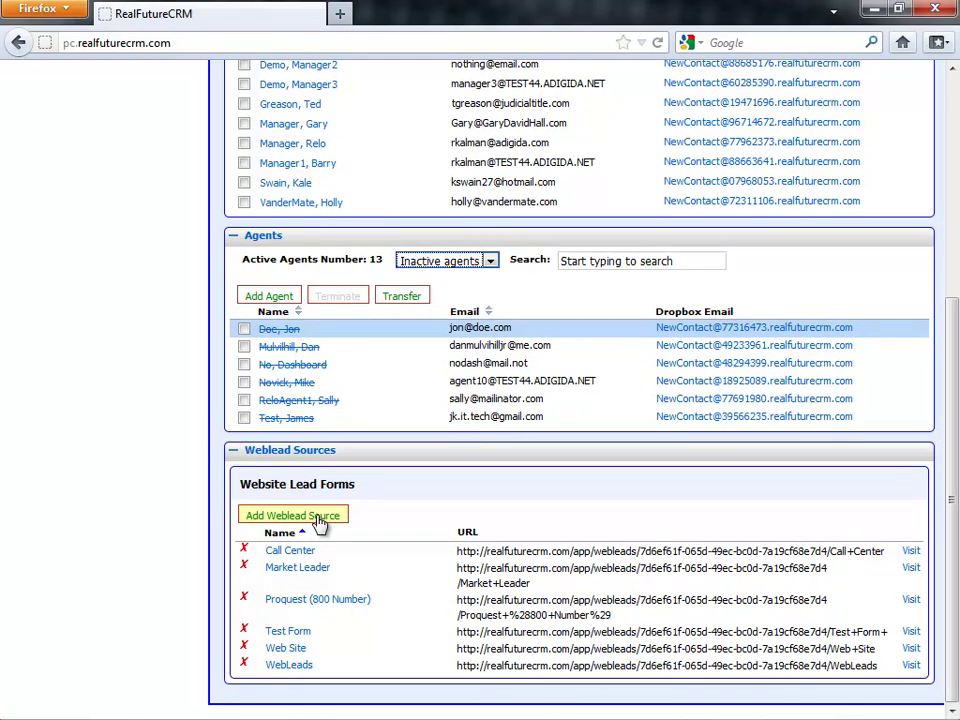
click(318, 517)
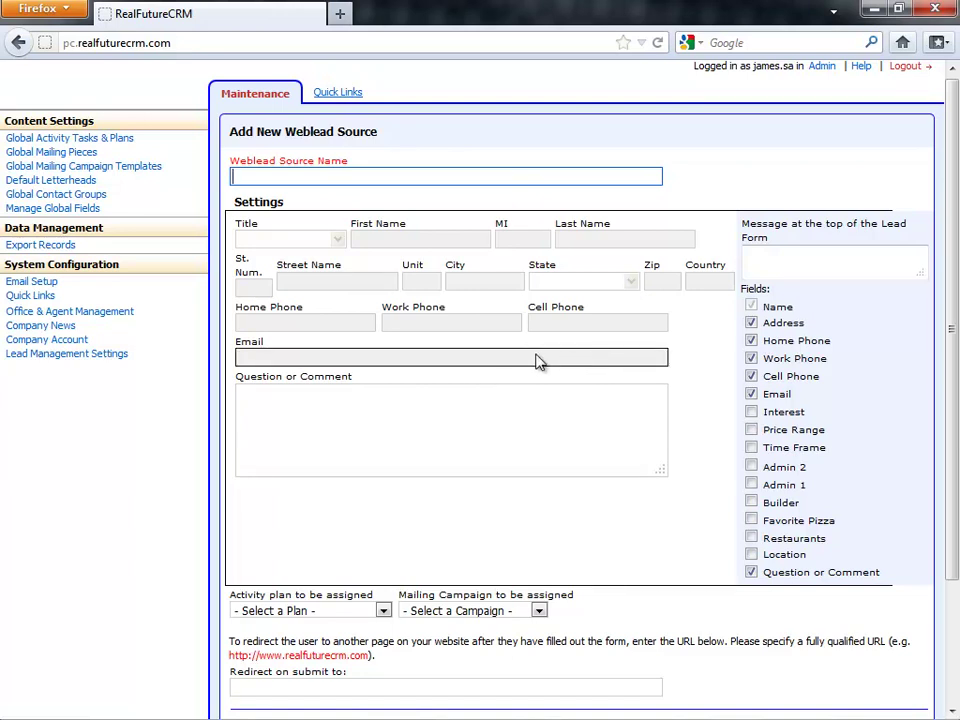
- Uncheck Address in the weblead form's Fields list
click(686, 352)
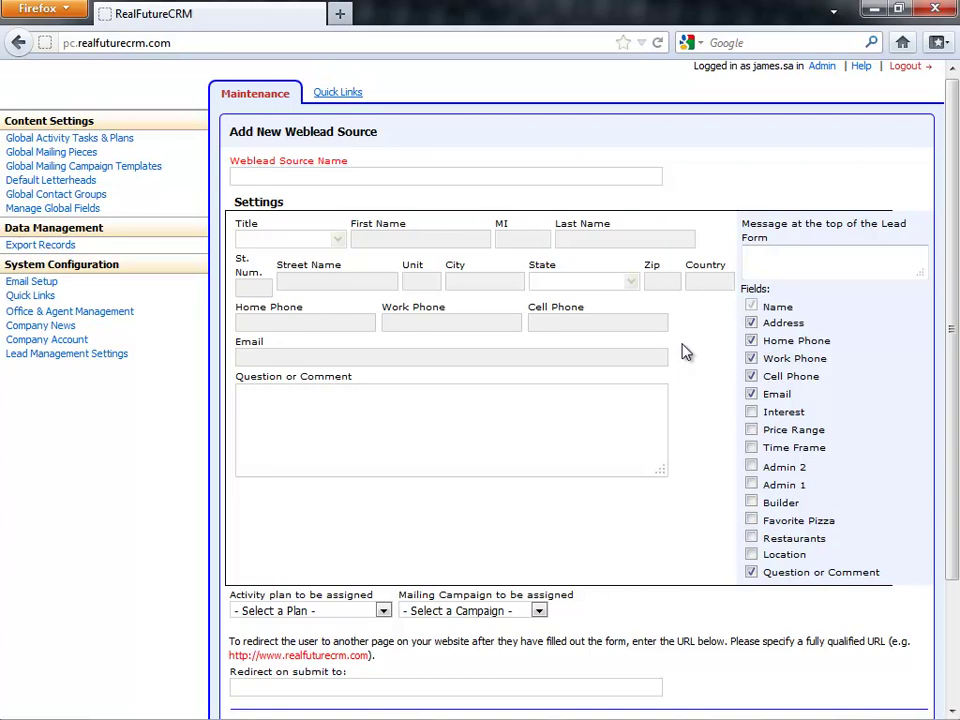
scroll(684, 350, down, 2)
scroll(650, 298, up, 2)
click(750, 320)
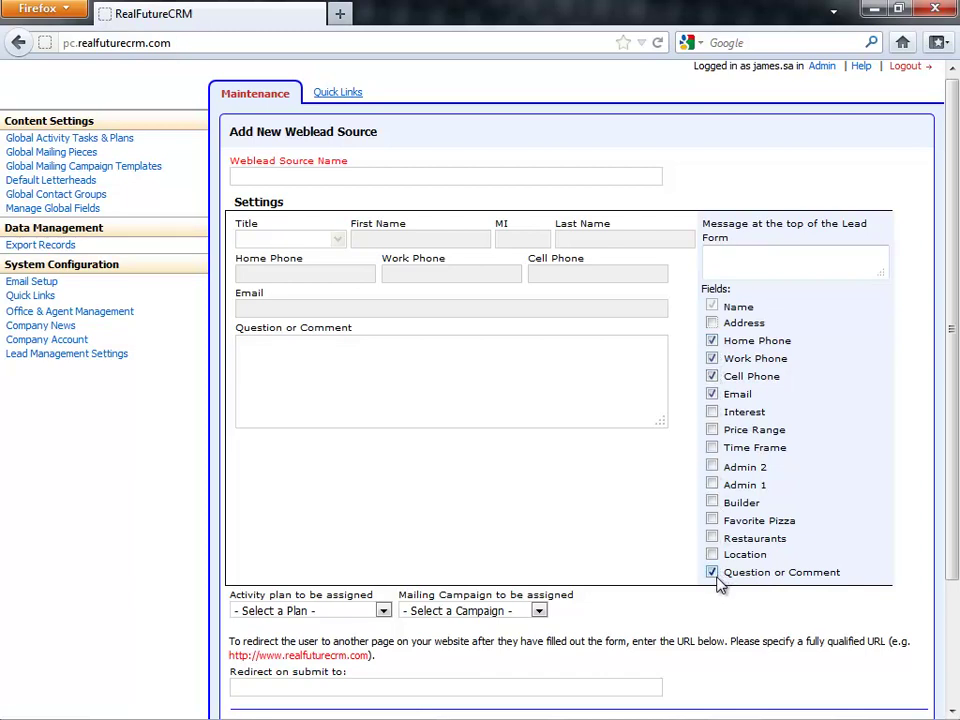
scroll(658, 583, down, 2)
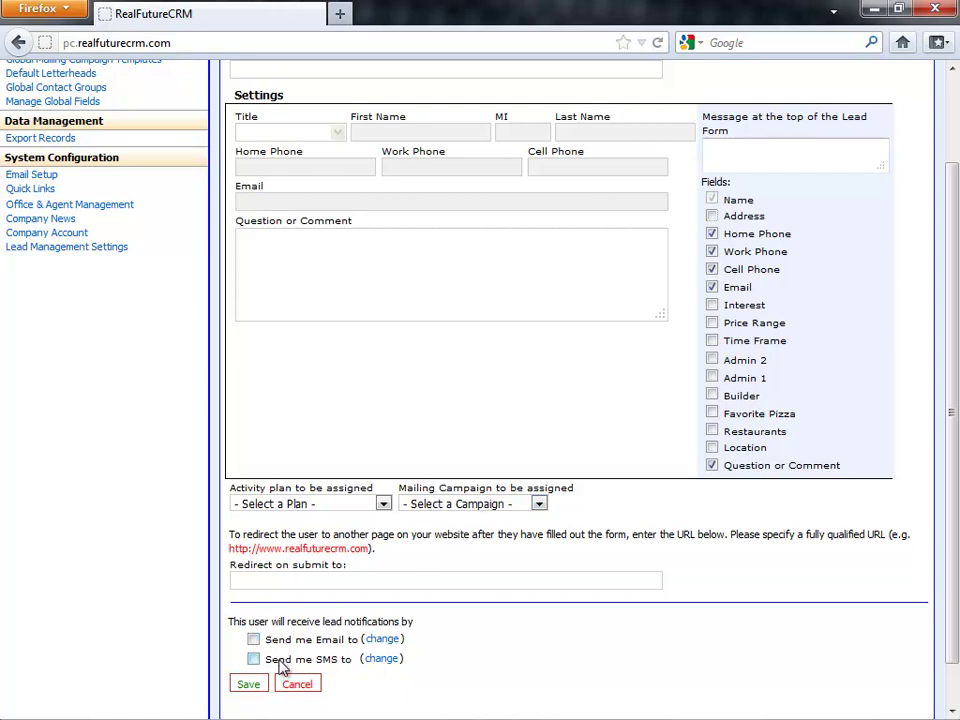
scroll(285, 645, up, 2)
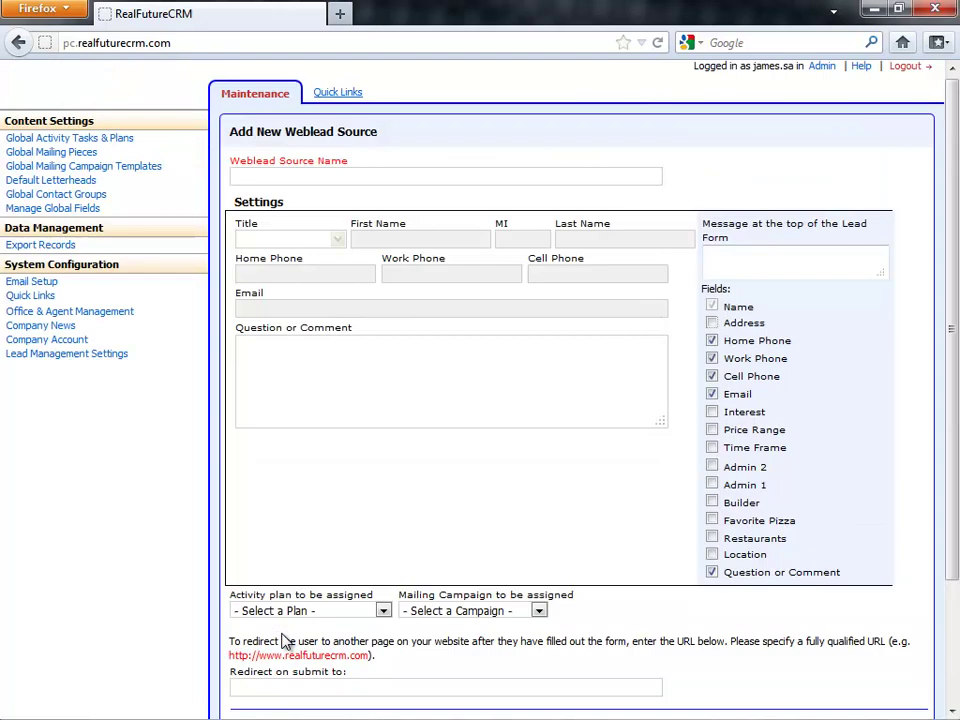
- Name the weblead source 'Z Web Leads' and save it
click(274, 178)
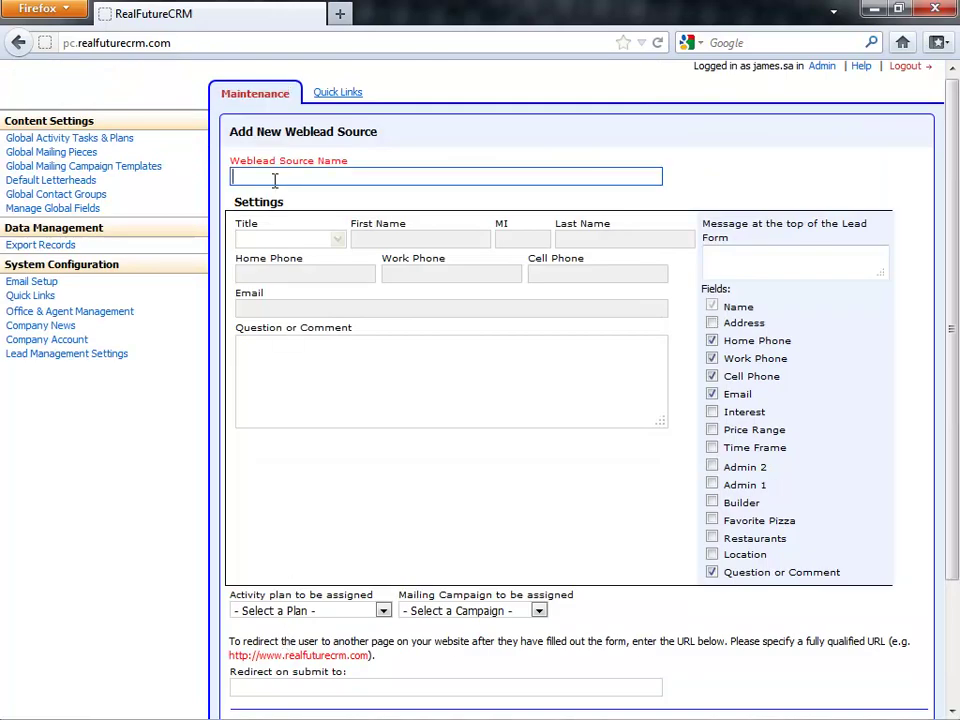
text(Z Web leadds)
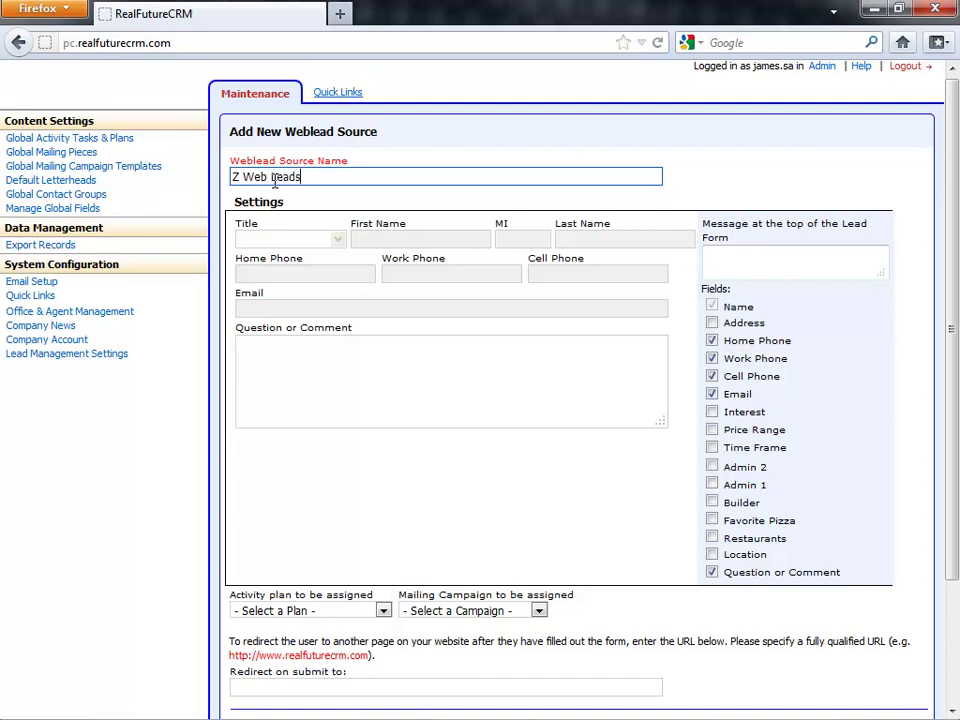
scroll(718, 172, down, 3)
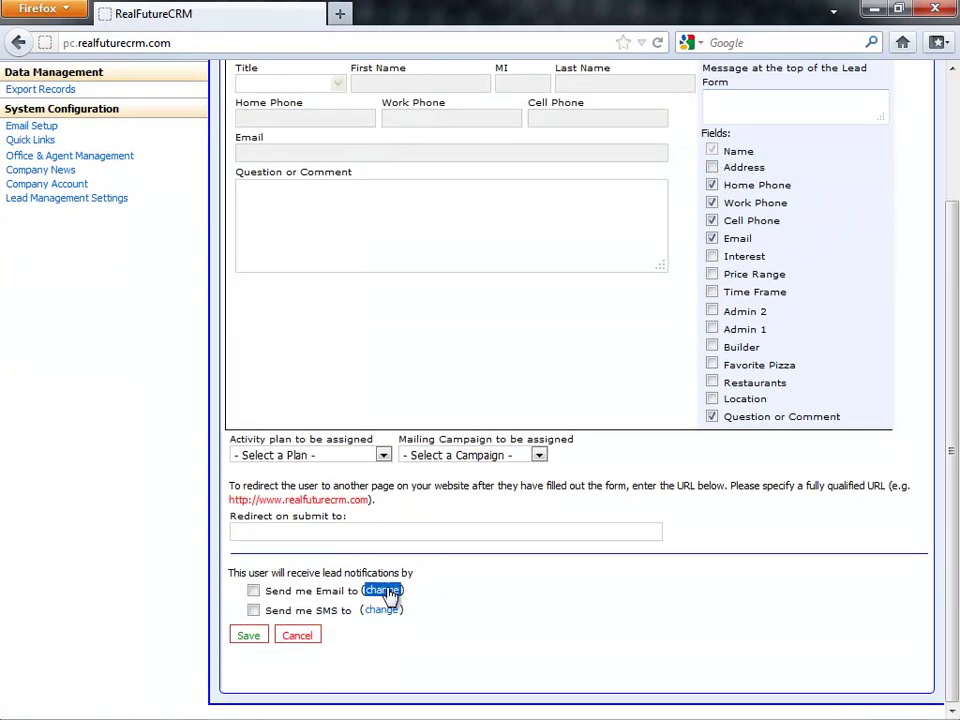
click(246, 637)
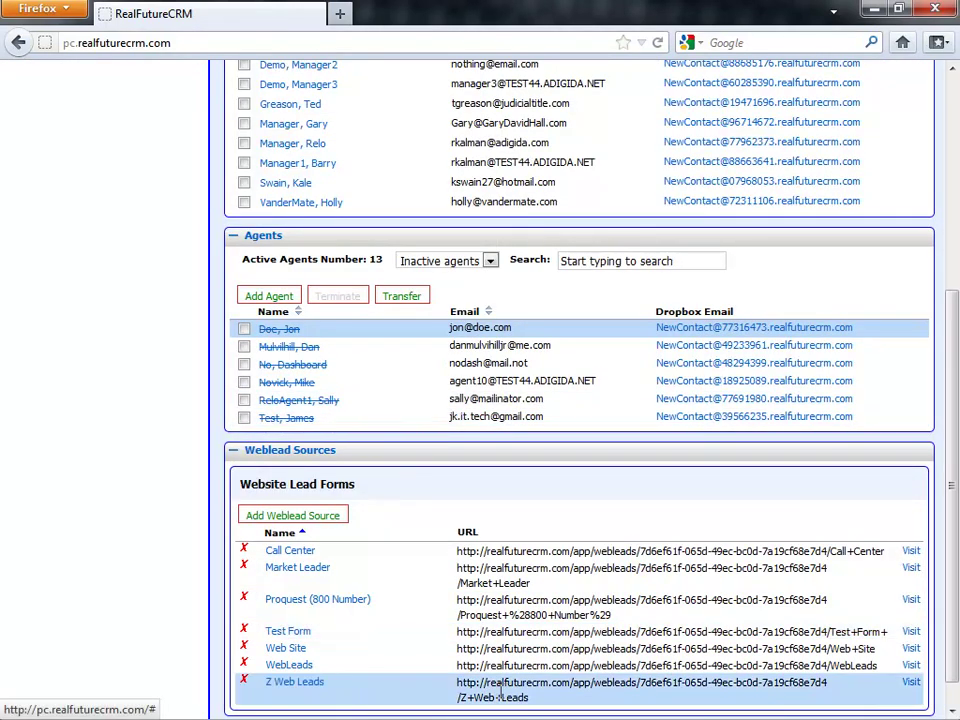
- Select the Z Web Leads form address and open it through its Visit link in a new tab
drag(542, 696, 459, 688)
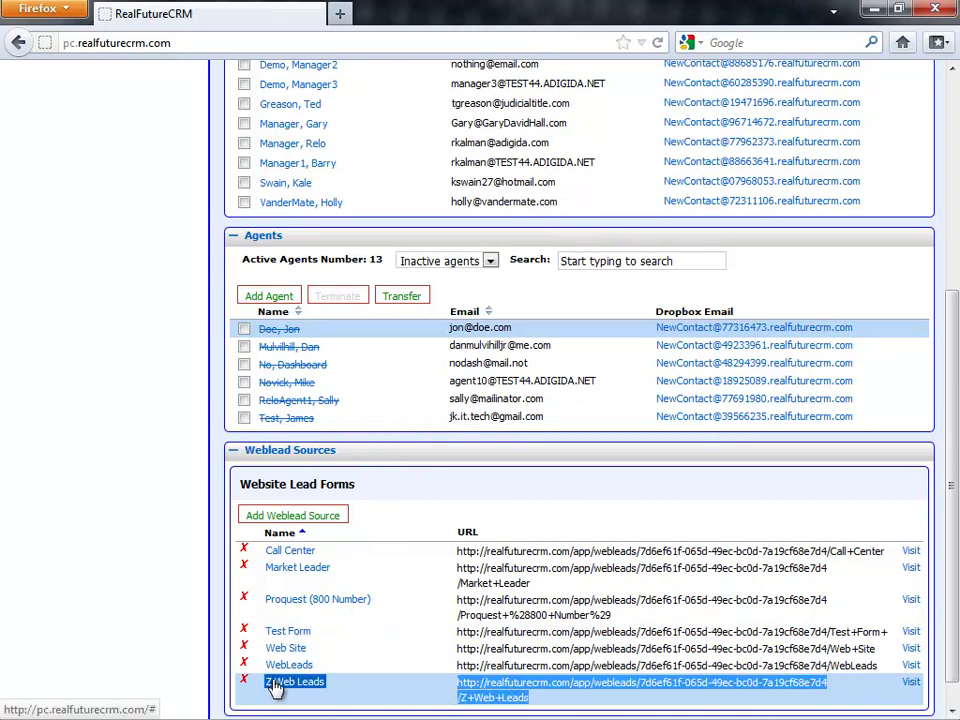
click(912, 684)
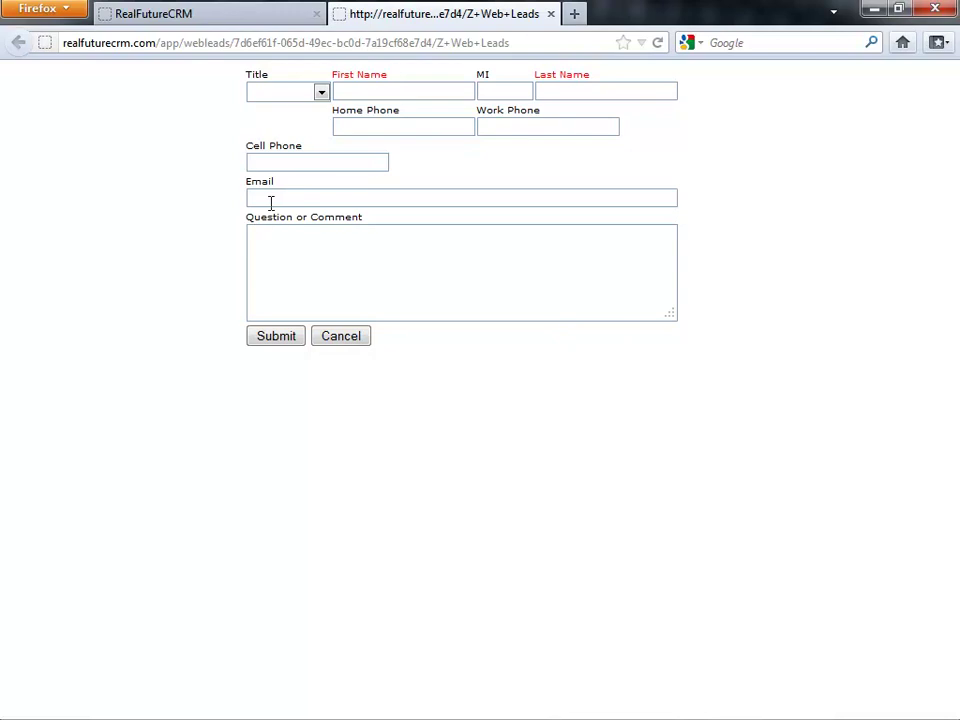
- Open the Z Web Leads form's page source and move the source window into view
right_click(186, 214)
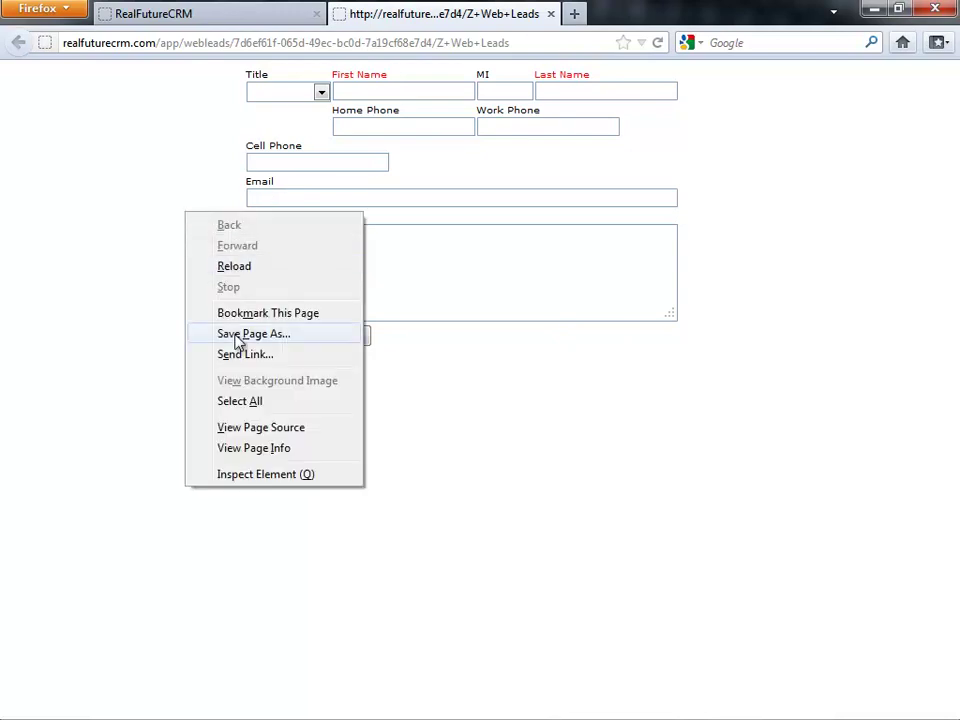
click(240, 430)
drag(955, 90, 495, 131)
click(513, 281)
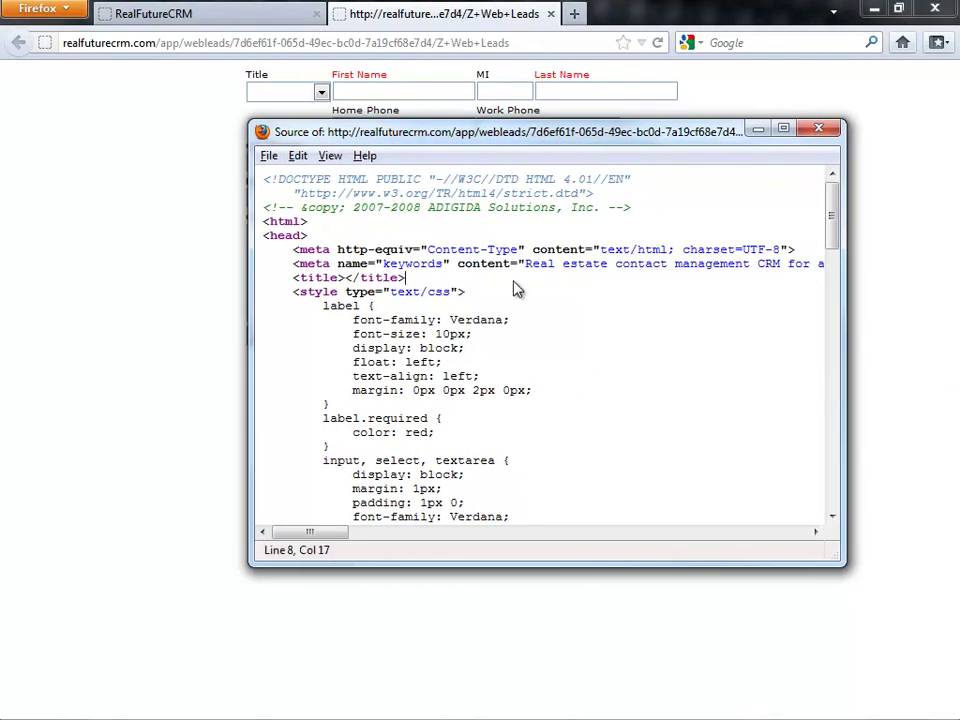
- Scroll through the form's HTML field markup, then close the source window
scroll(517, 288, down, 10)
scroll(515, 281, down, 5)
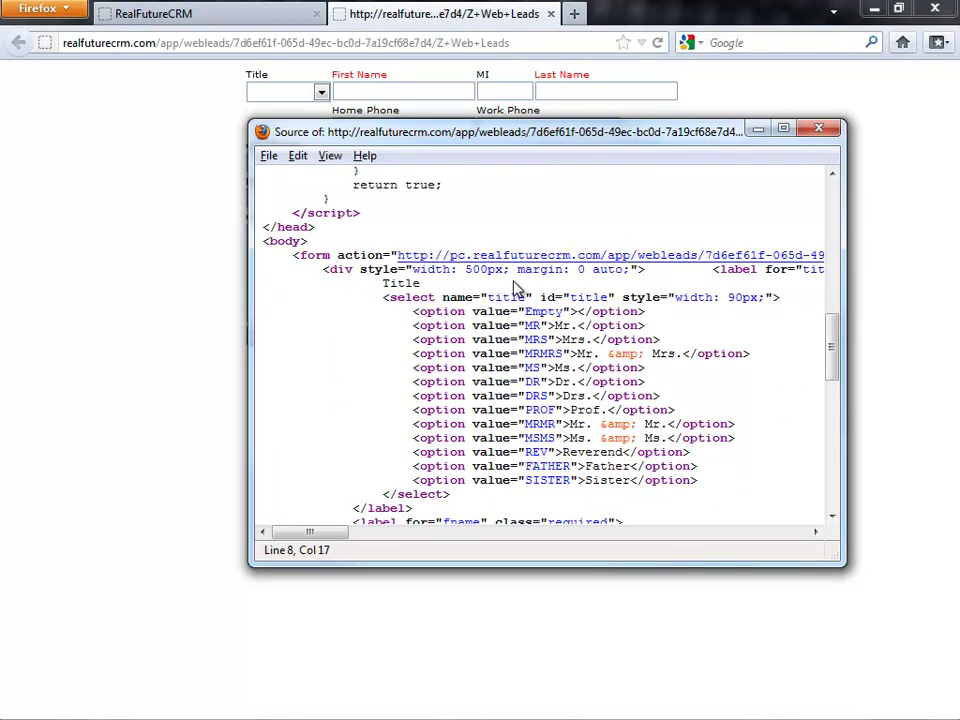
scroll(517, 285, down, 8)
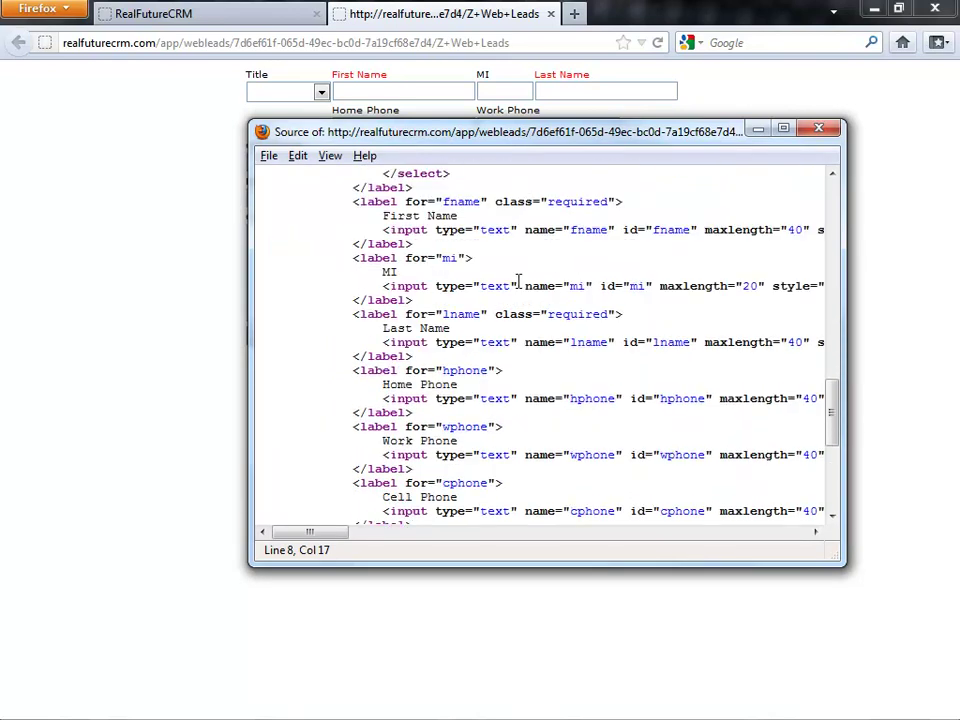
scroll(519, 285, down, 7)
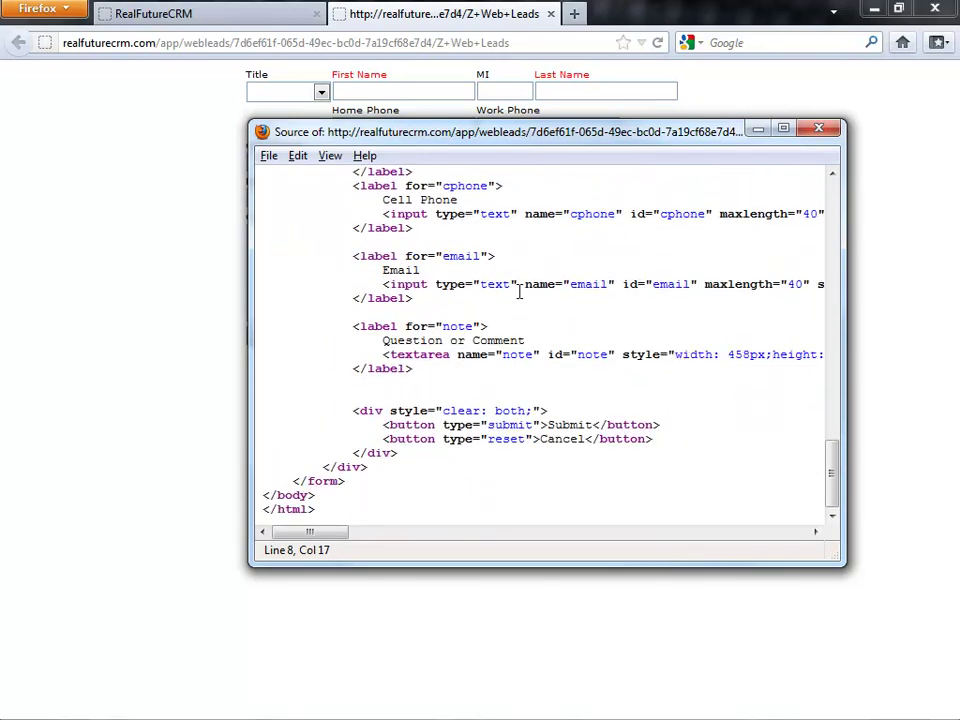
scroll(519, 290, up, 20)
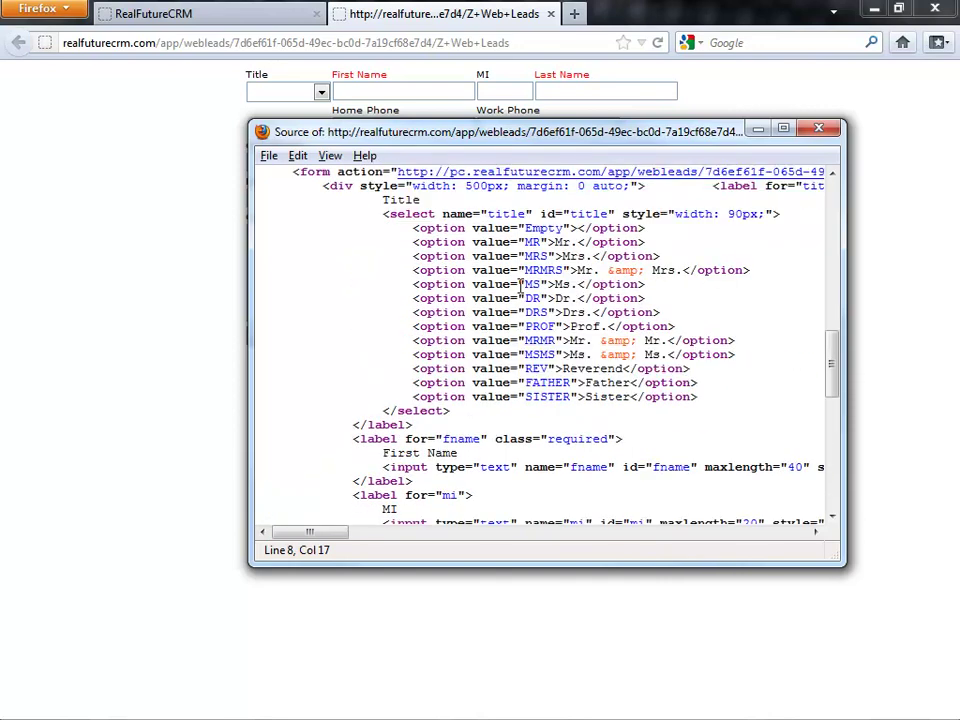
scroll(519, 286, up, 2)
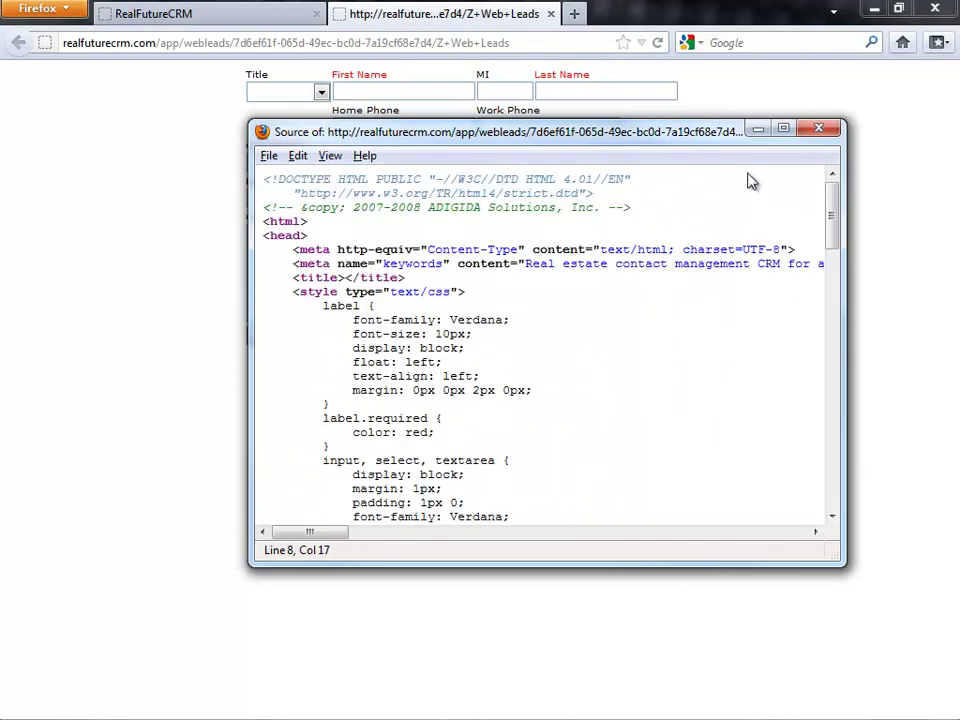
click(815, 128)
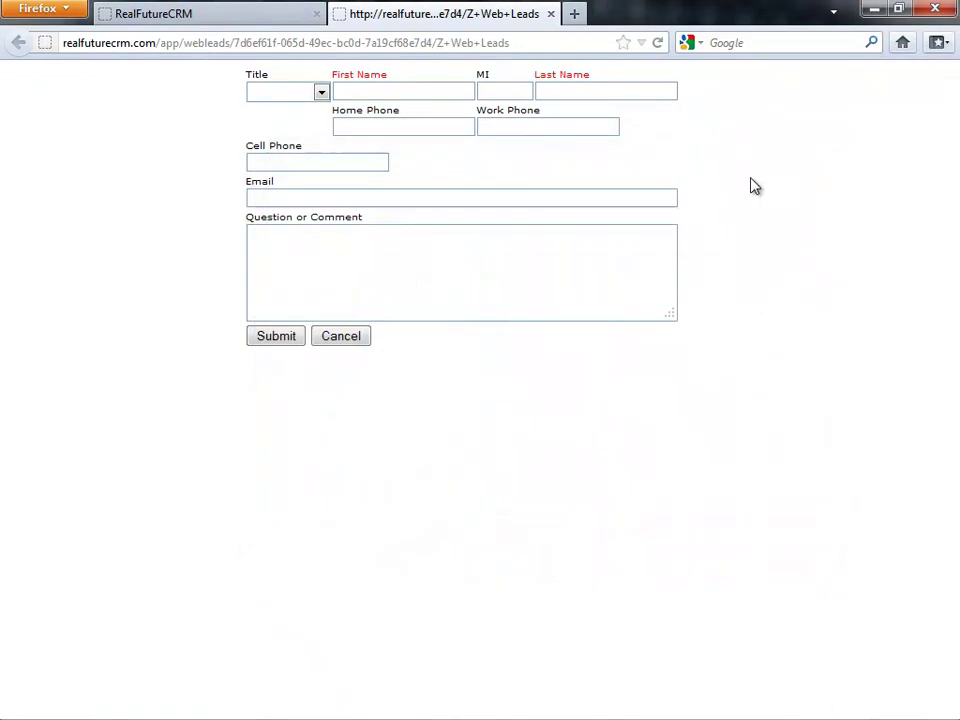
- Close the Z Web Leads form tab and scroll back to the top of the Maintenance page
click(553, 14)
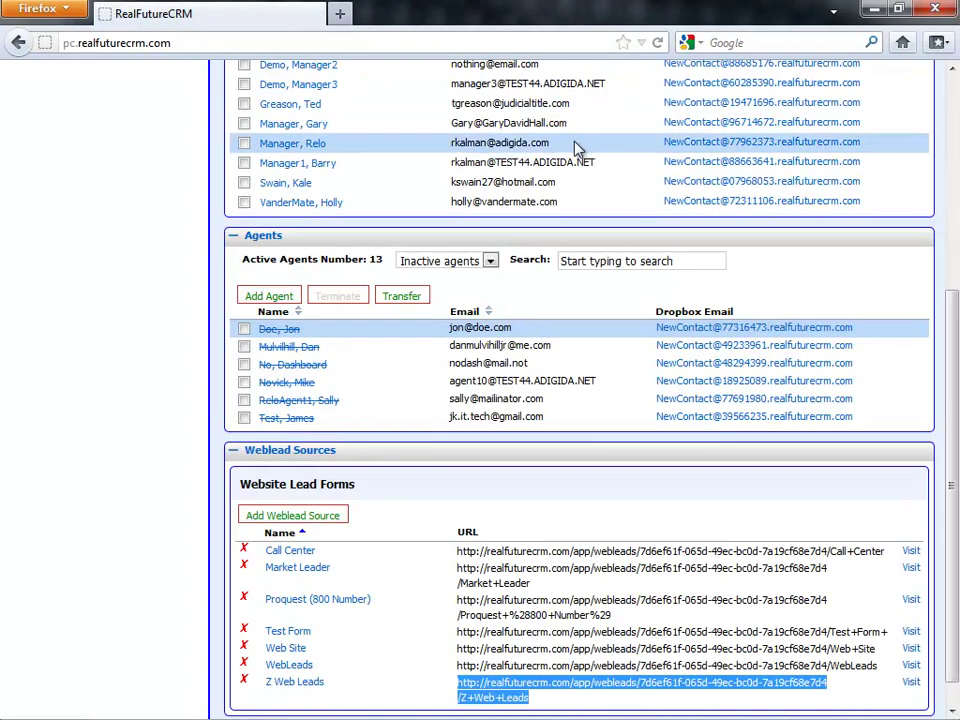
scroll(570, 150, up, 3)
scroll(565, 253, up, 3)
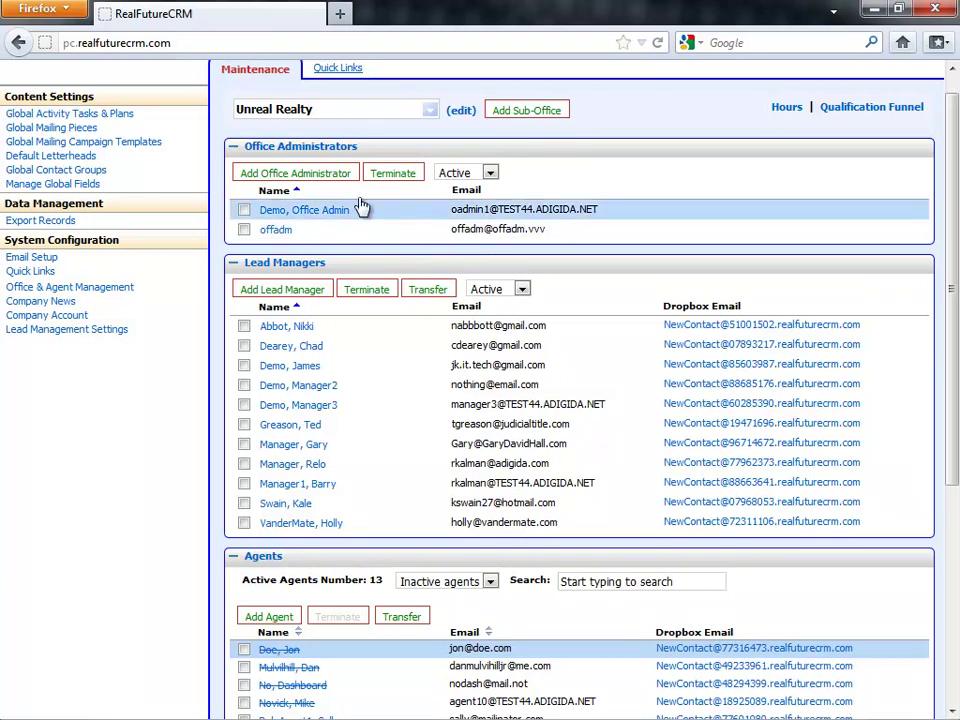
- Highlight the Office Administrators heading and the demo office admin entry, then scroll down to Agents
triple_click(336, 151)
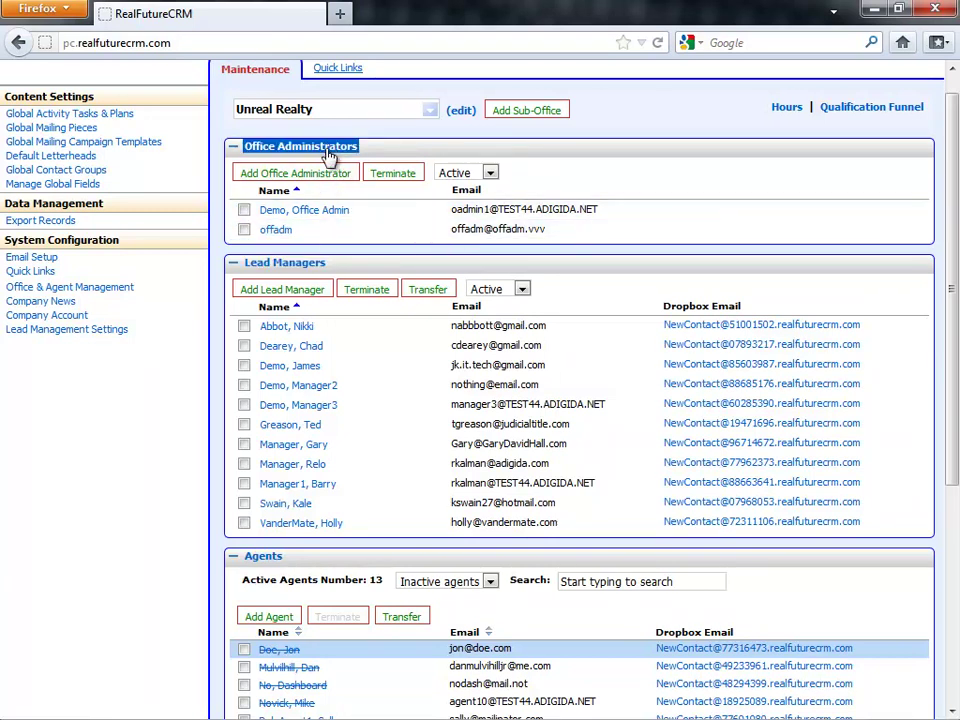
click(329, 157)
triple_click(332, 209)
click(339, 238)
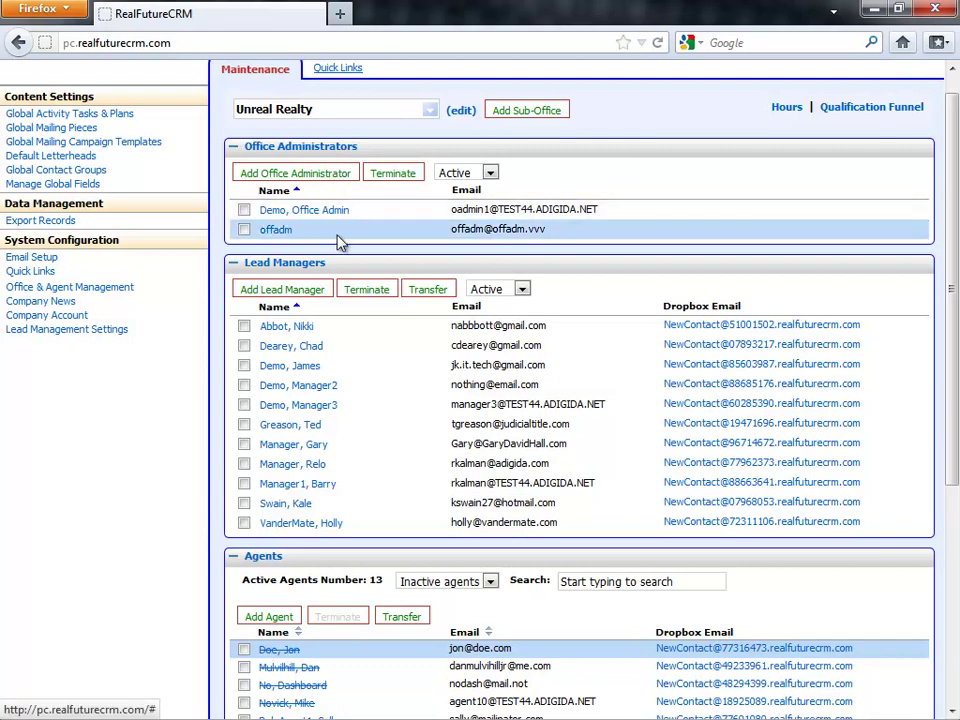
triple_click(339, 214)
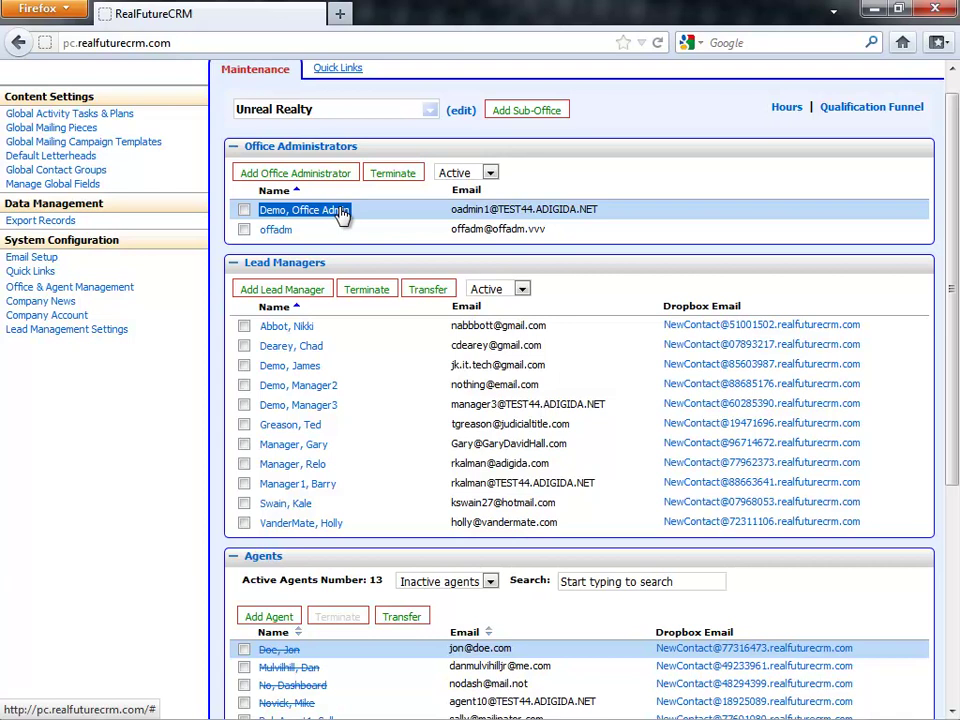
click(338, 229)
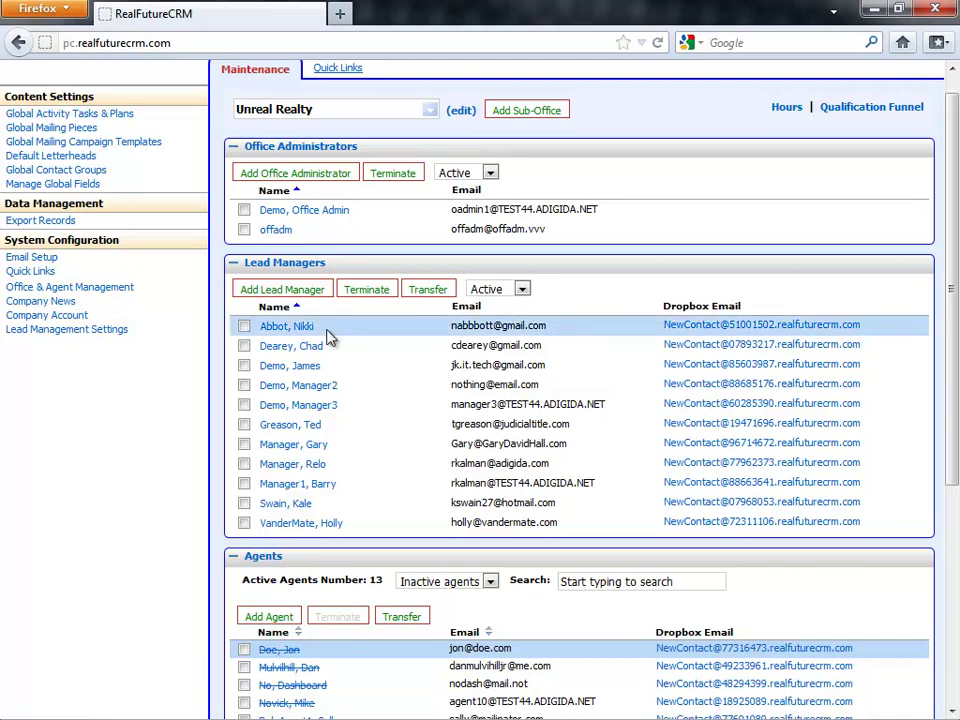
scroll(327, 337, down, 2)
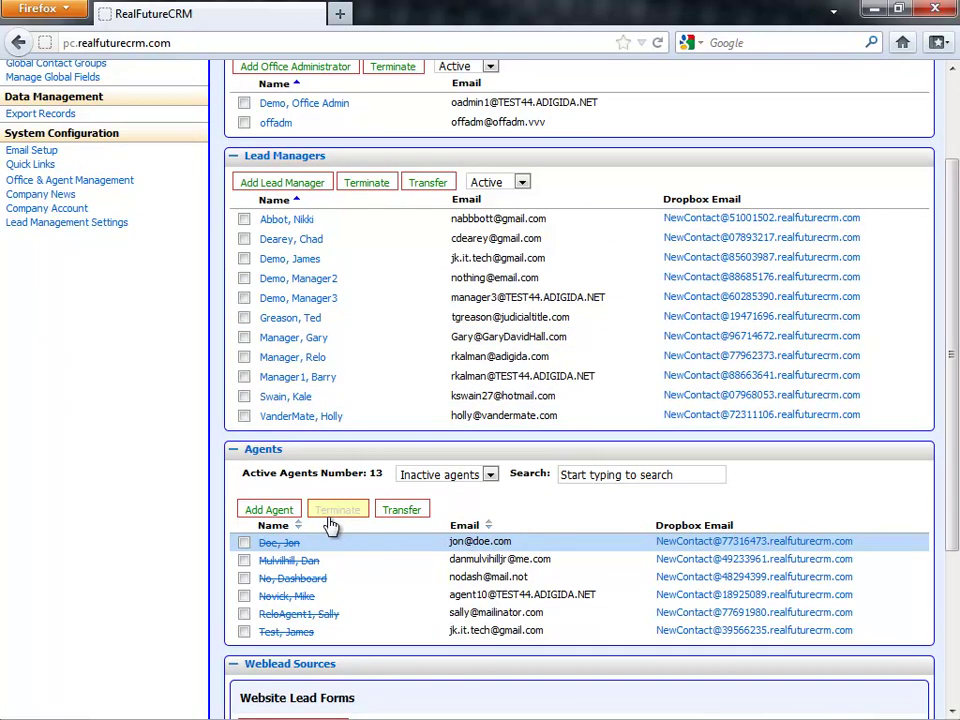
scroll(405, 480, down, 2)
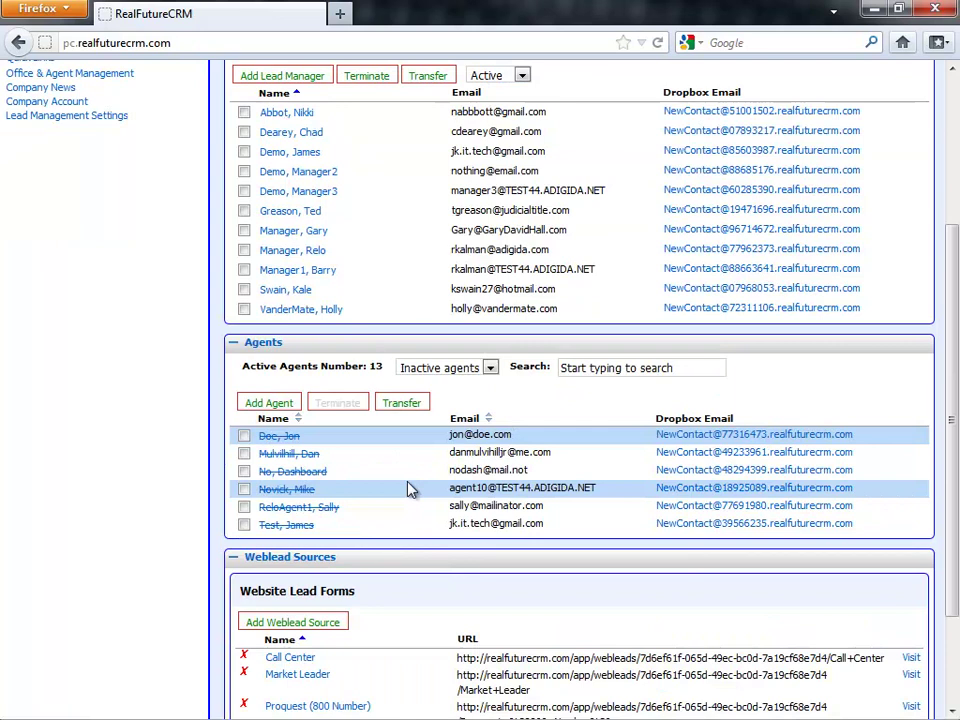
- Switch the Agents filter to All agents, then to Active agents, and open an agent's record
click(421, 370)
click(421, 385)
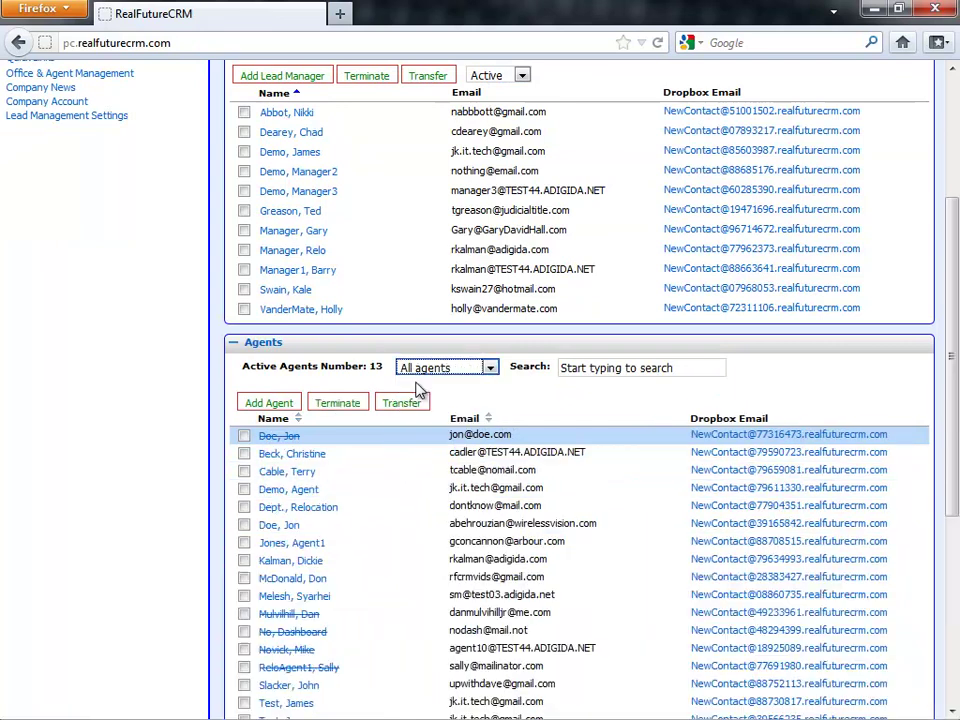
scroll(401, 400, down, 2)
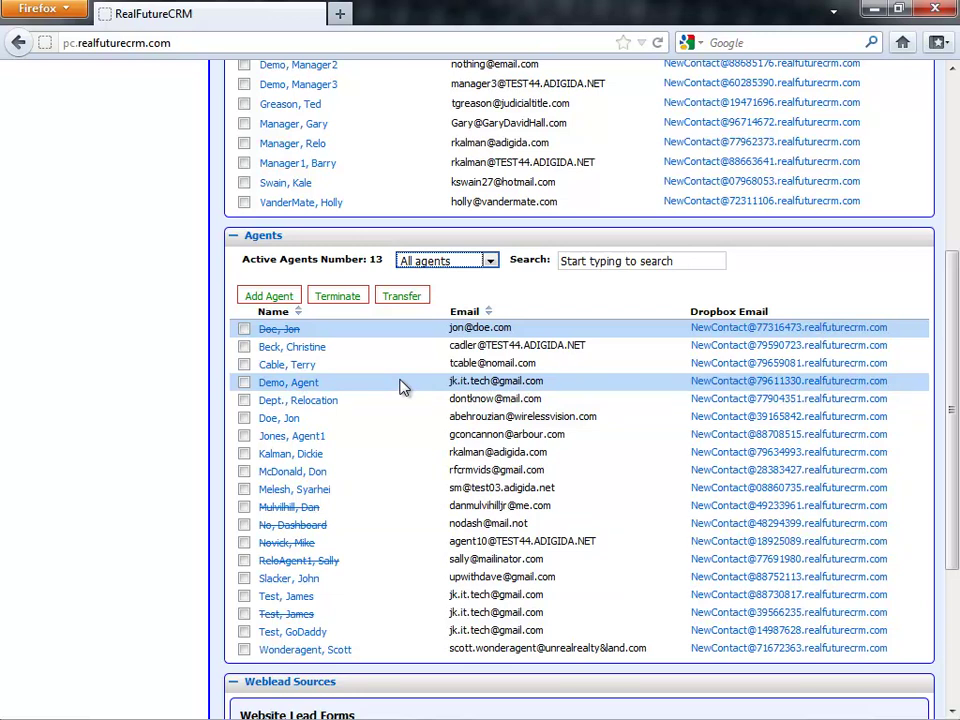
click(445, 261)
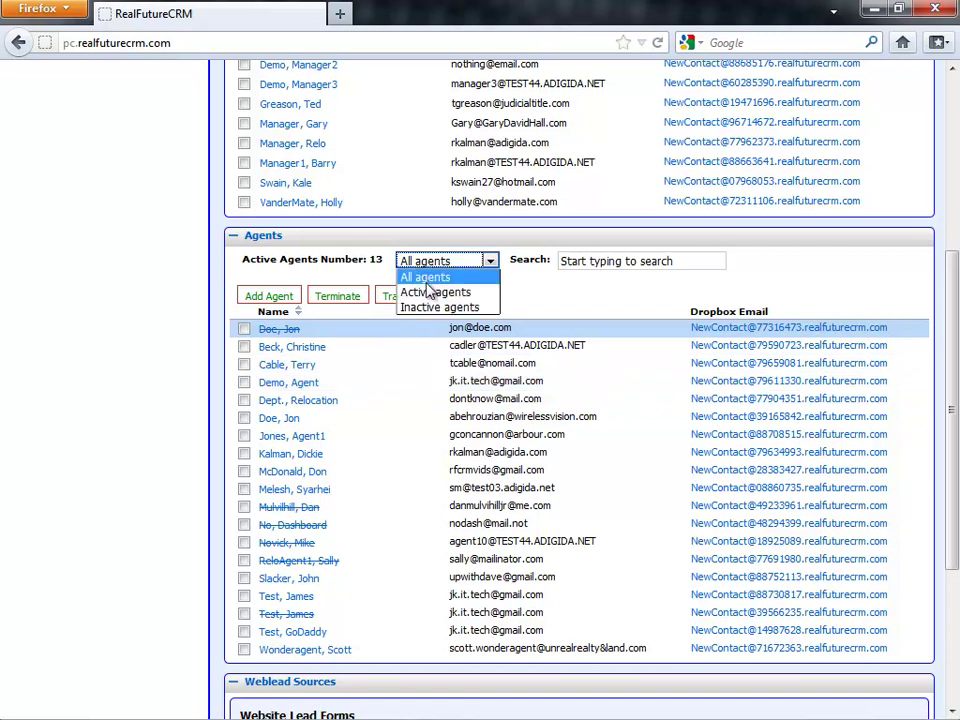
click(431, 293)
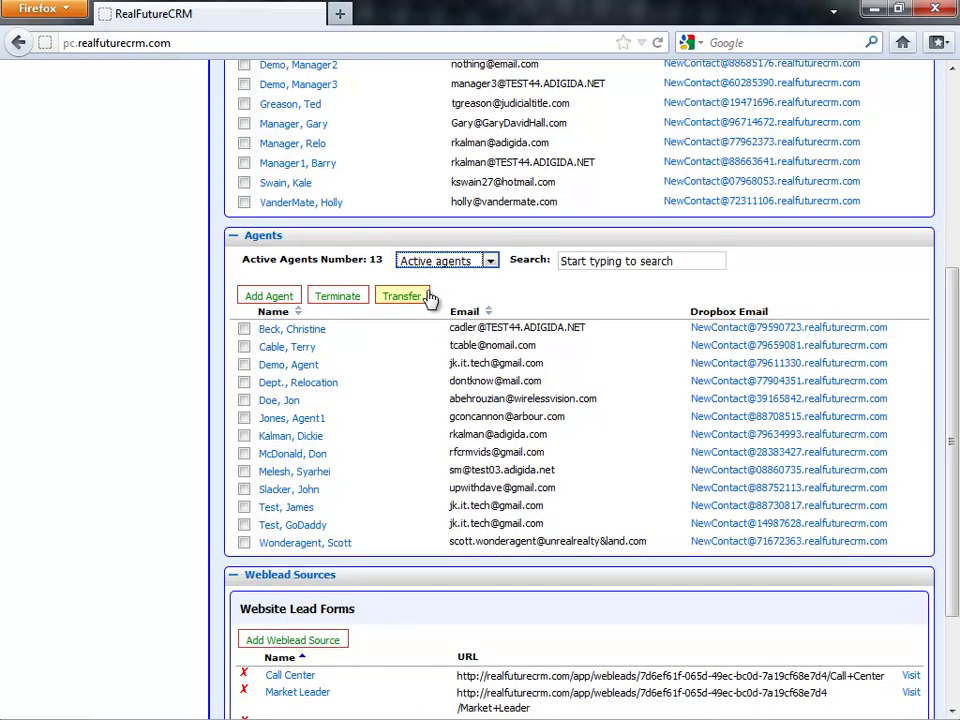
click(291, 404)
- Replace the agent's password and the re-entered password with a new password
scroll(336, 343, down, 3)
scroll(336, 343, up, 3)
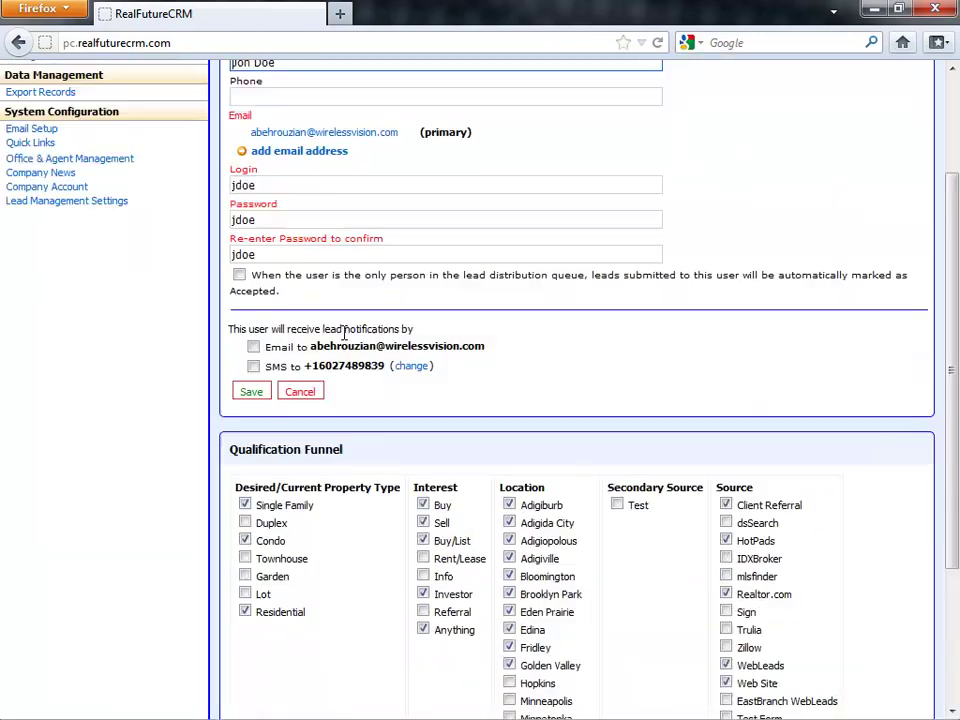
scroll(287, 250, up, 2)
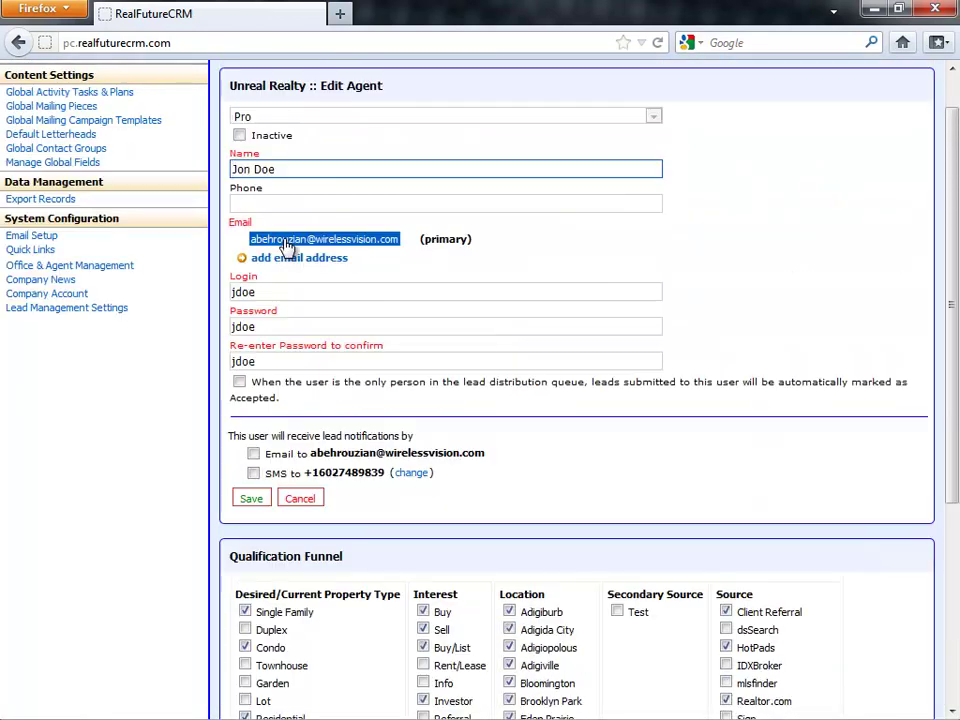
double_click(284, 327)
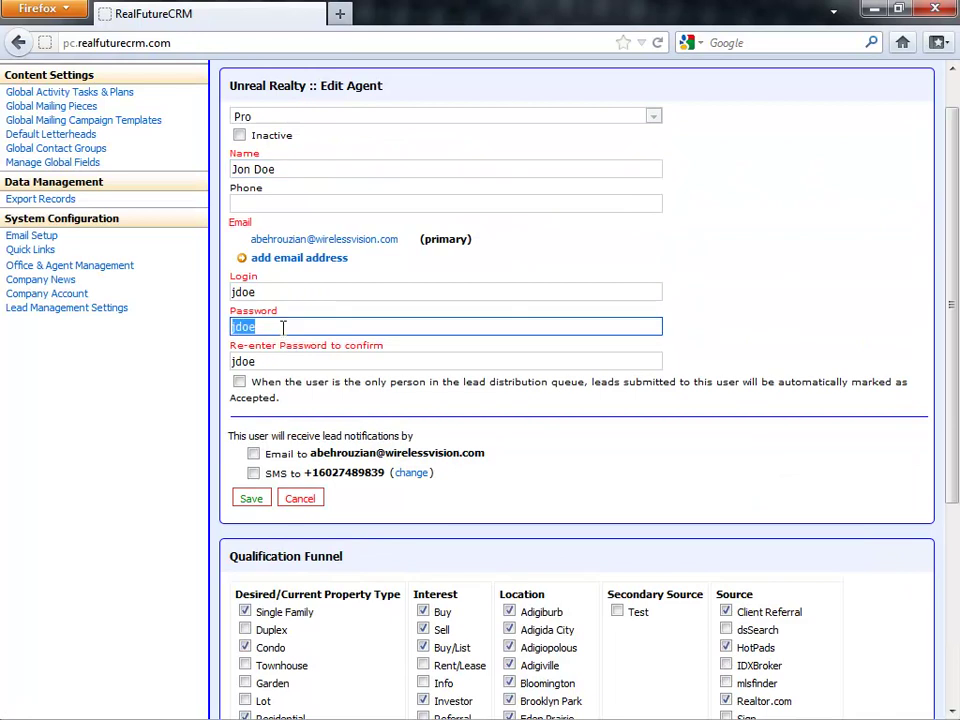
text(123)
double_click(294, 360)
text(123)
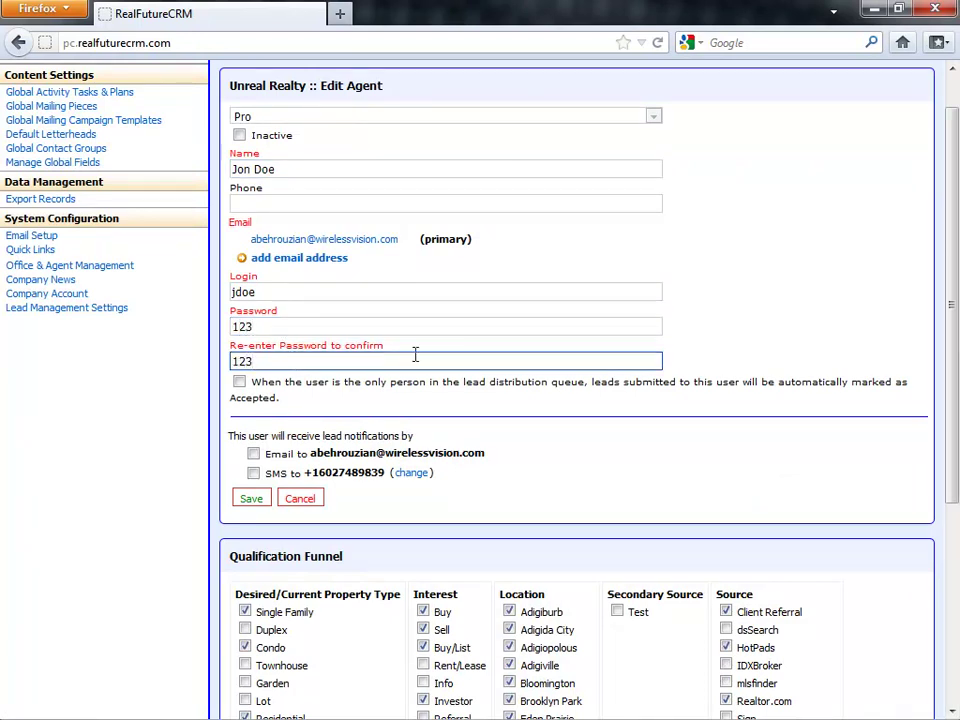
- Tick Duplex, Townhouse and Lot as desired property types and save the agent
scroll(700, 320, down, 4)
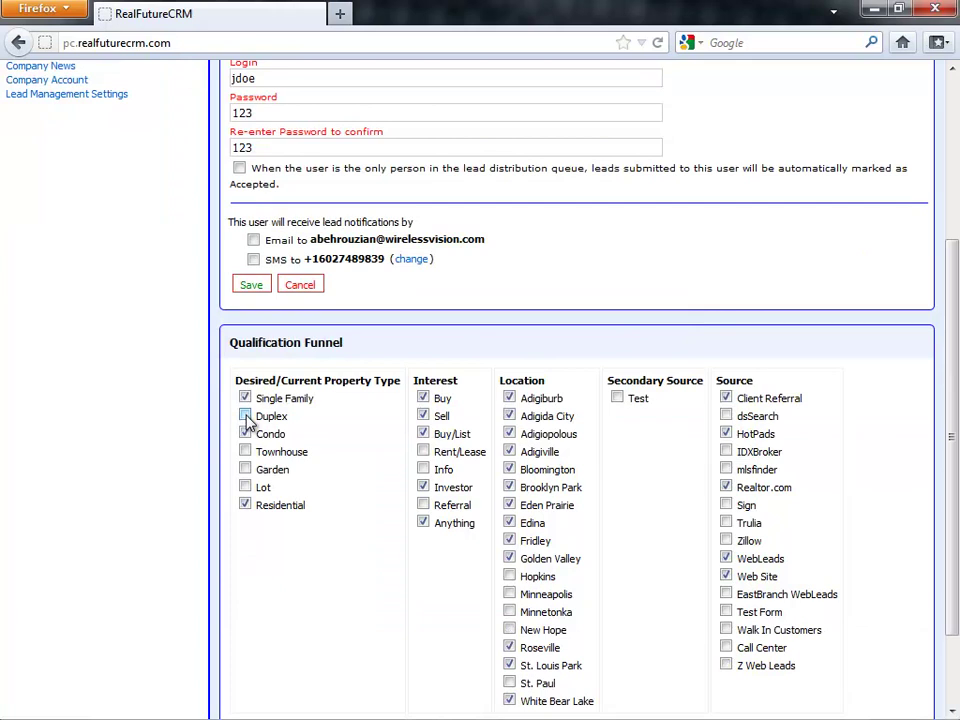
click(245, 415)
click(245, 452)
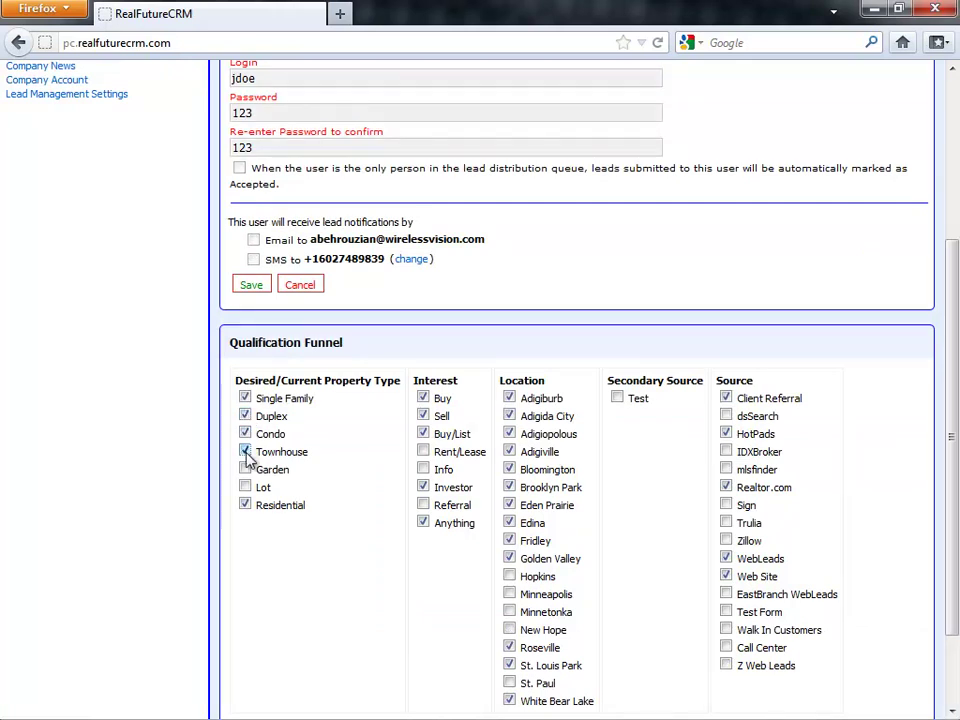
click(245, 487)
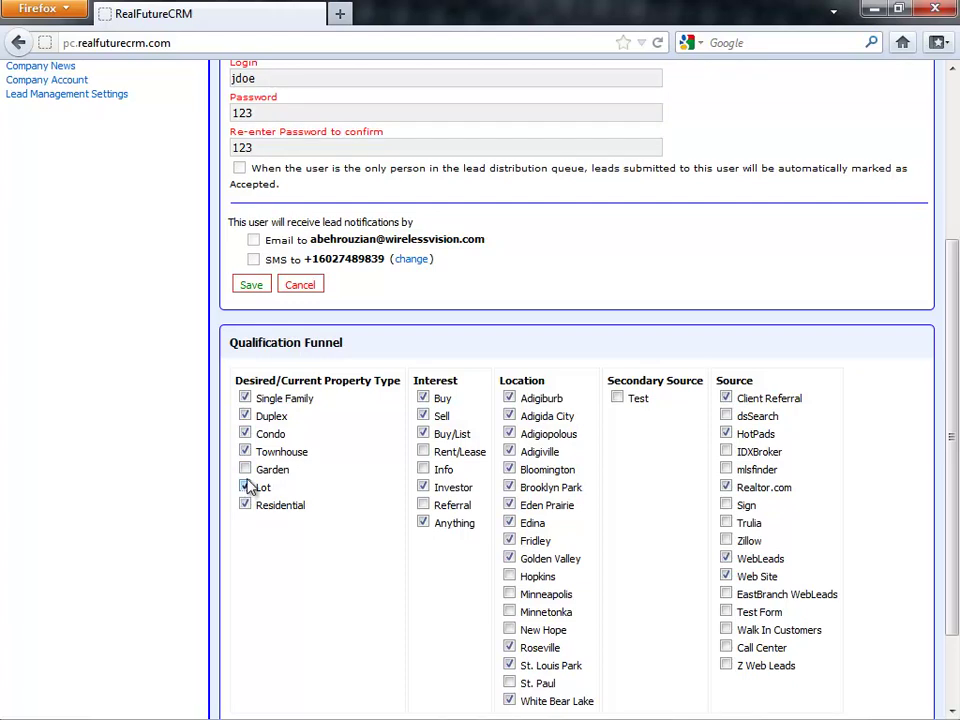
scroll(343, 480, down, 2)
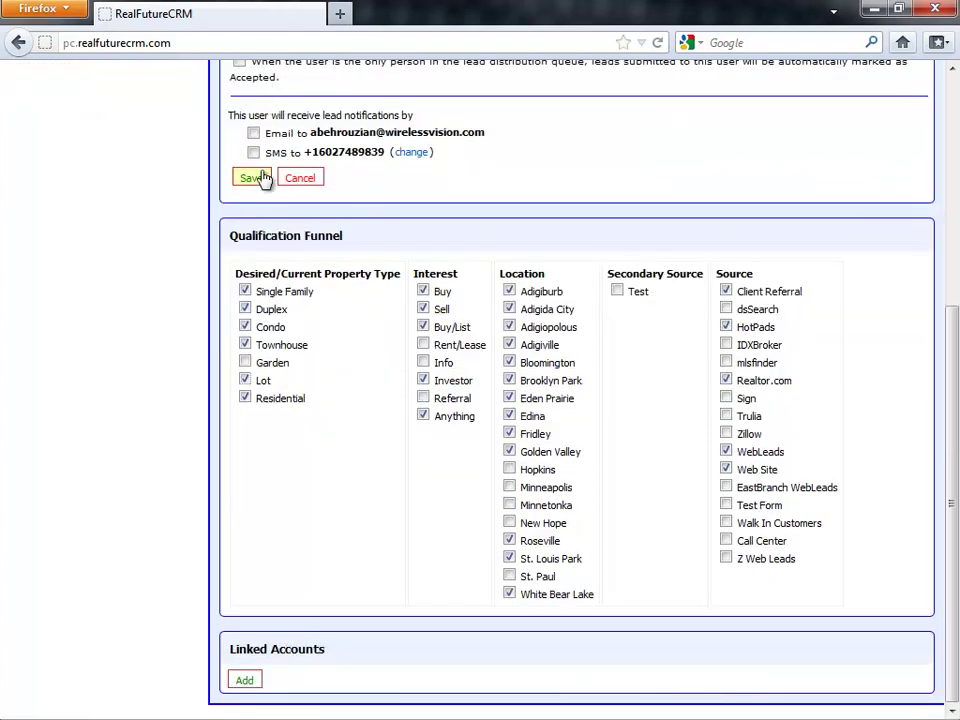
scroll(262, 180, up, 2)
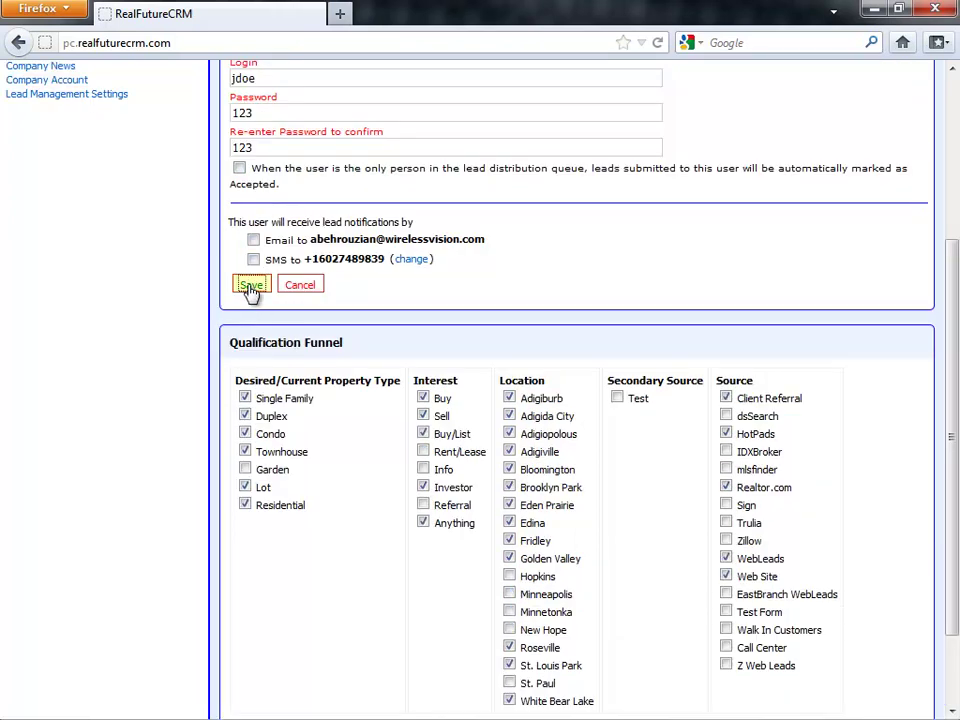
click(253, 285)
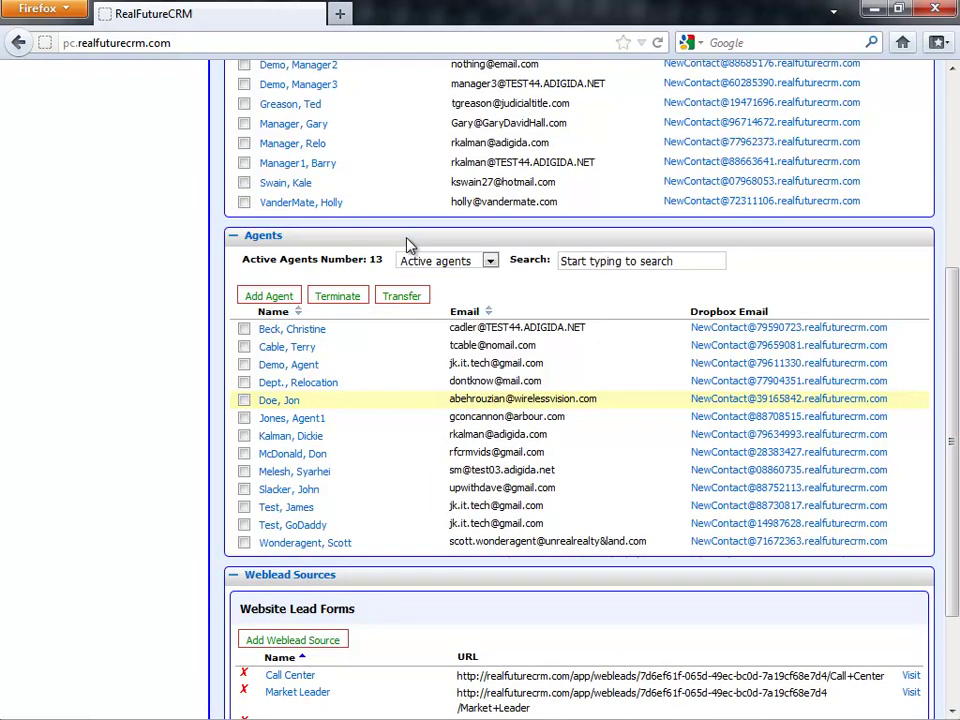